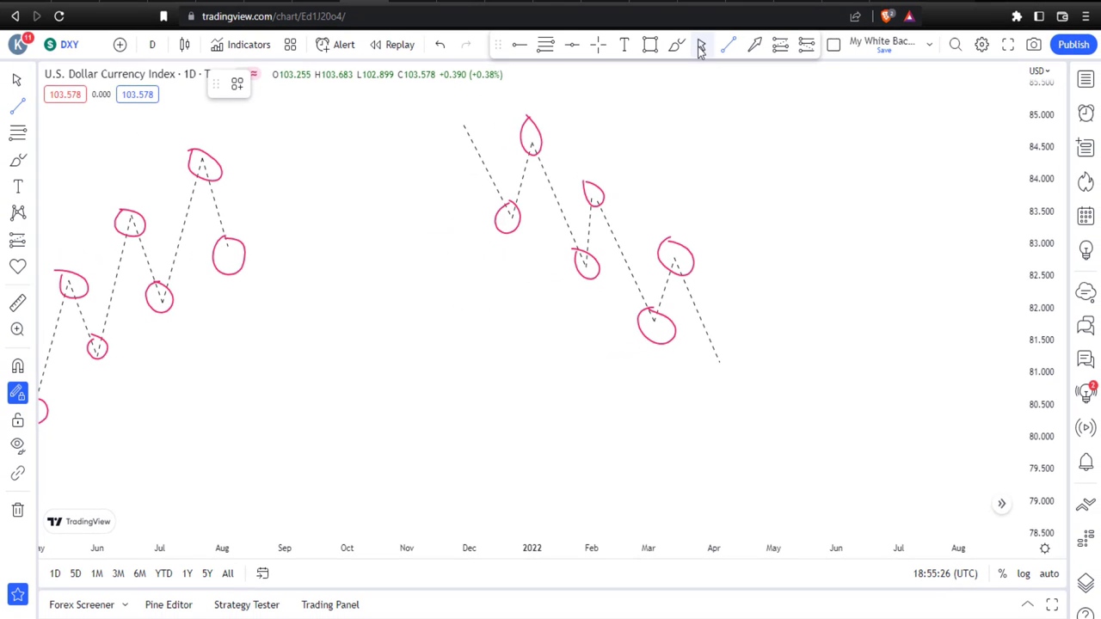
# - Complete the dashed zigzag sketch with each swing high and low circled in pink
pyautogui.click(701, 50)
# - Pan to the rising zigzag and draw break lines from its first swing high
pyautogui.moveTo(173, 405); pyautogui.dragTo(555, 391)
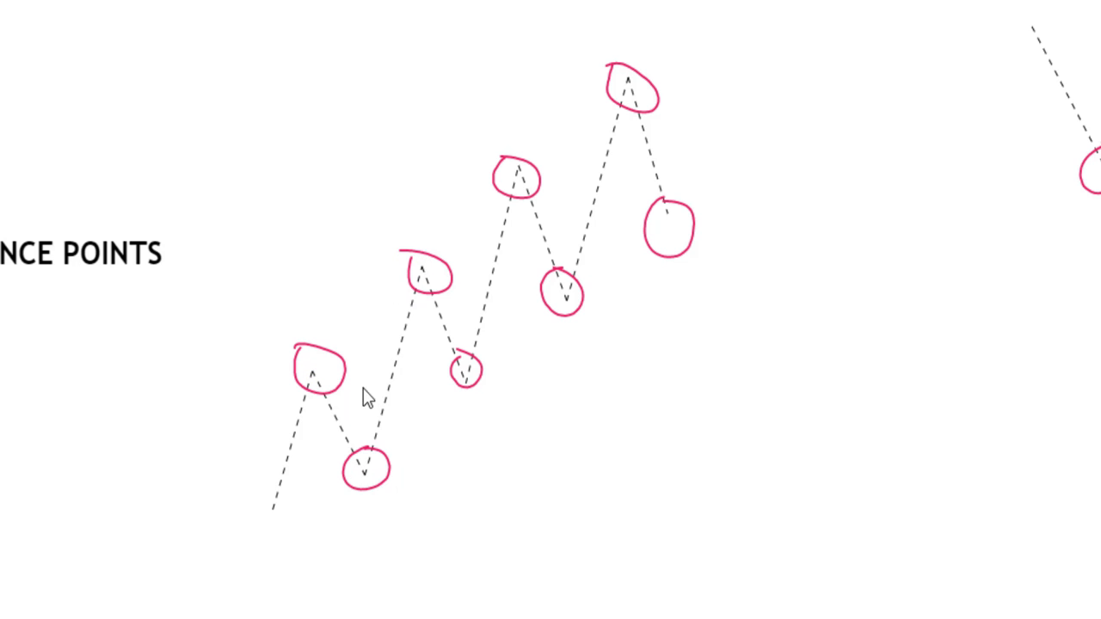
pyautogui.click(313, 371)
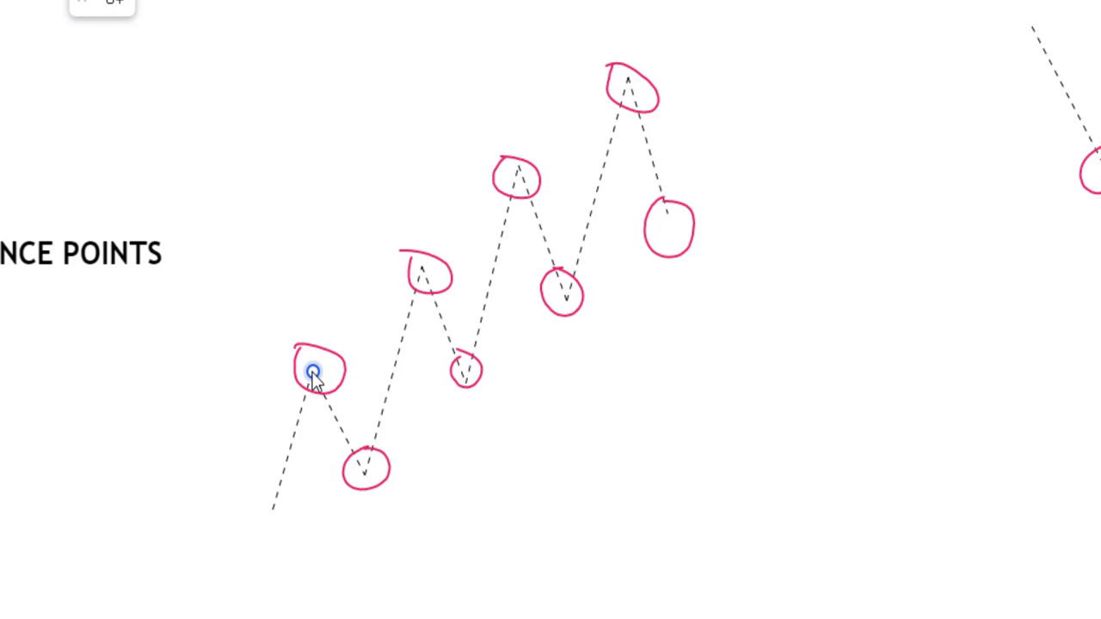
pyautogui.click(422, 375)
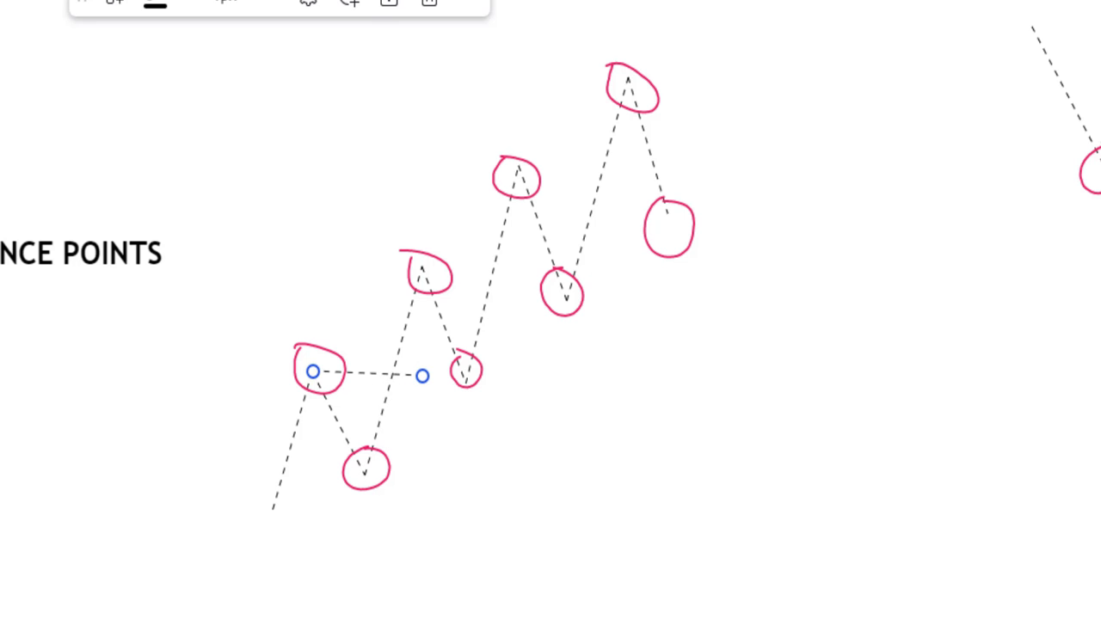
pyautogui.click(369, 322)
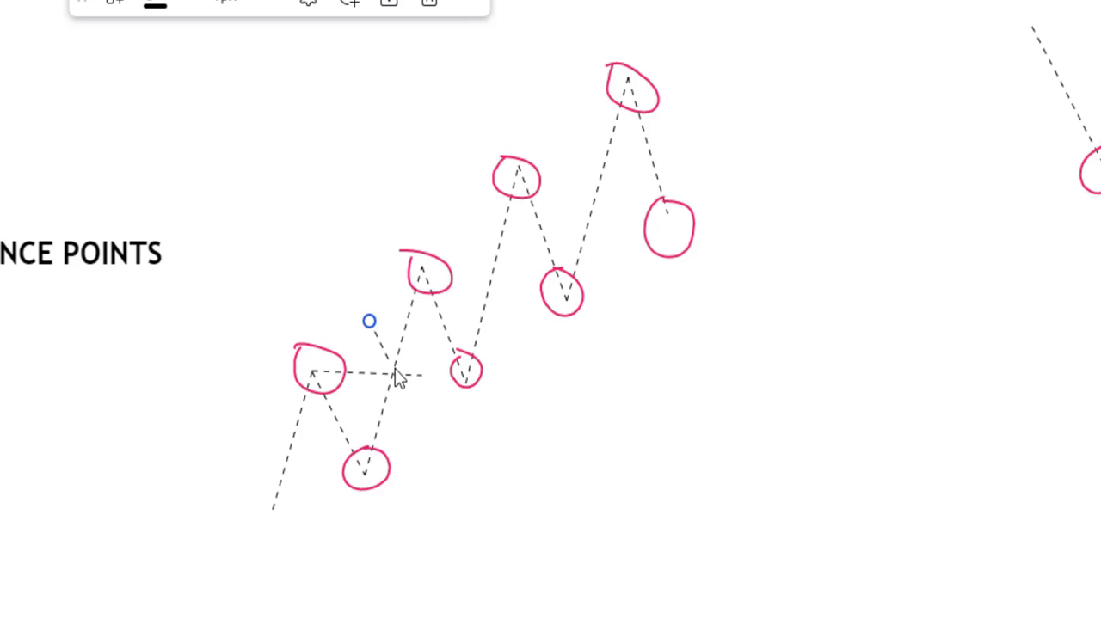
pyautogui.click(387, 370)
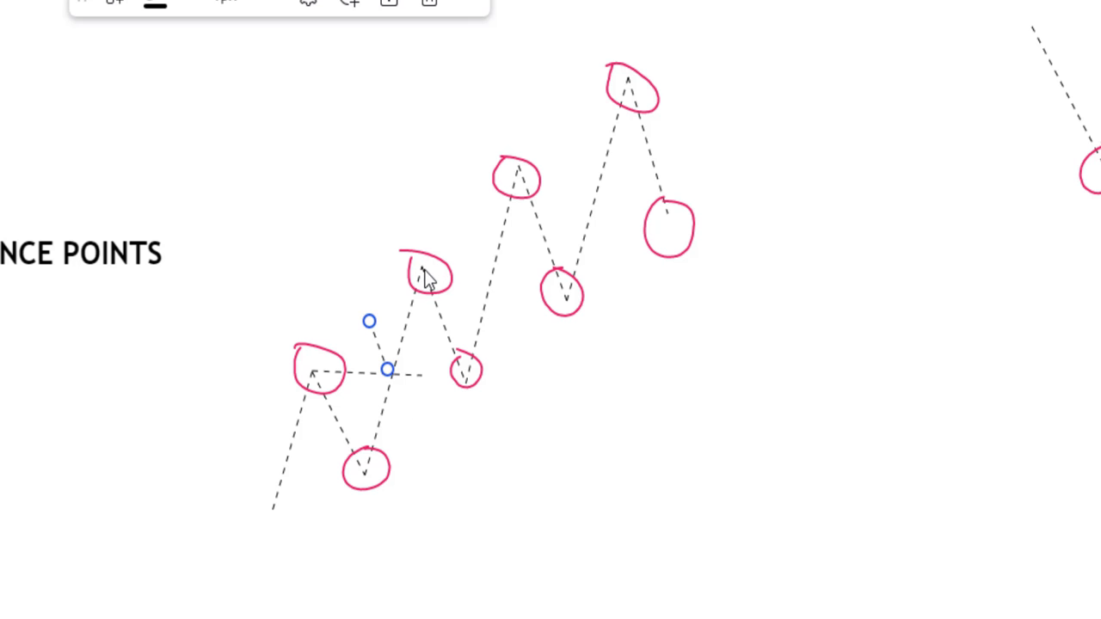
# - Draw a break line from the second swing high and apply the BOS template
pyautogui.moveTo(422, 269); pyautogui.dragTo(496, 271)
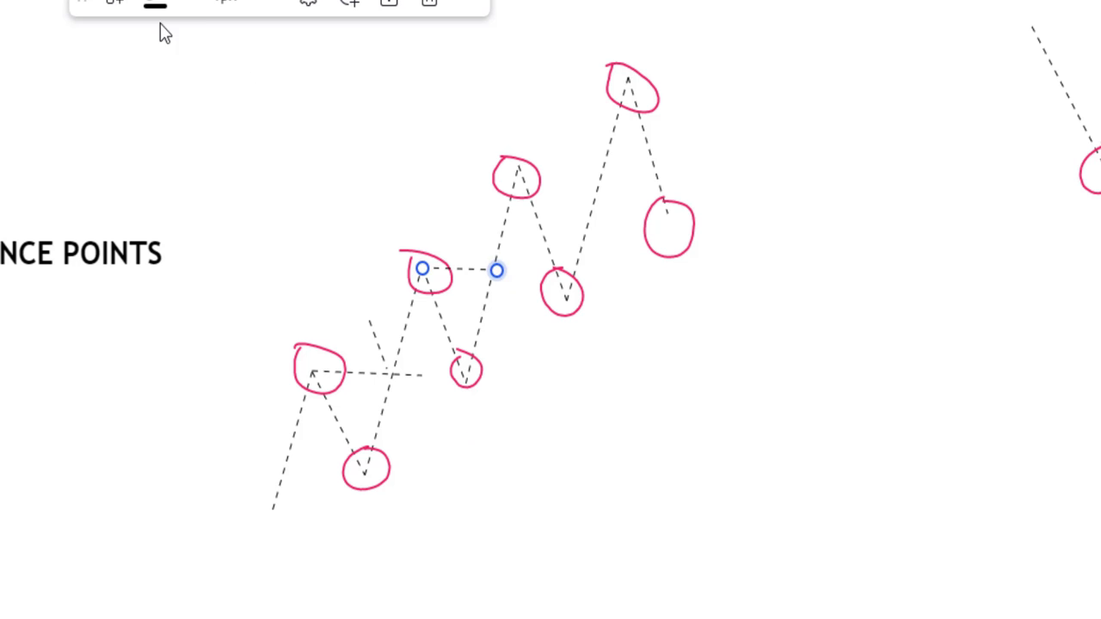
pyautogui.click(119, 7)
pyautogui.click(147, 180)
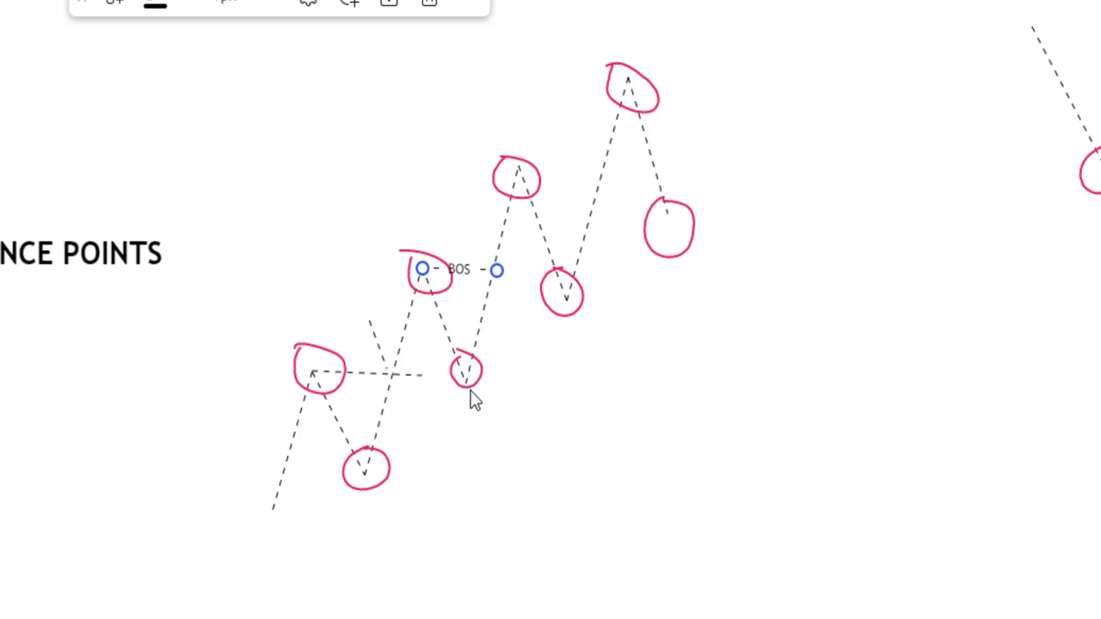
# - Apply the BOS template to the first break line
pyautogui.click(370, 375)
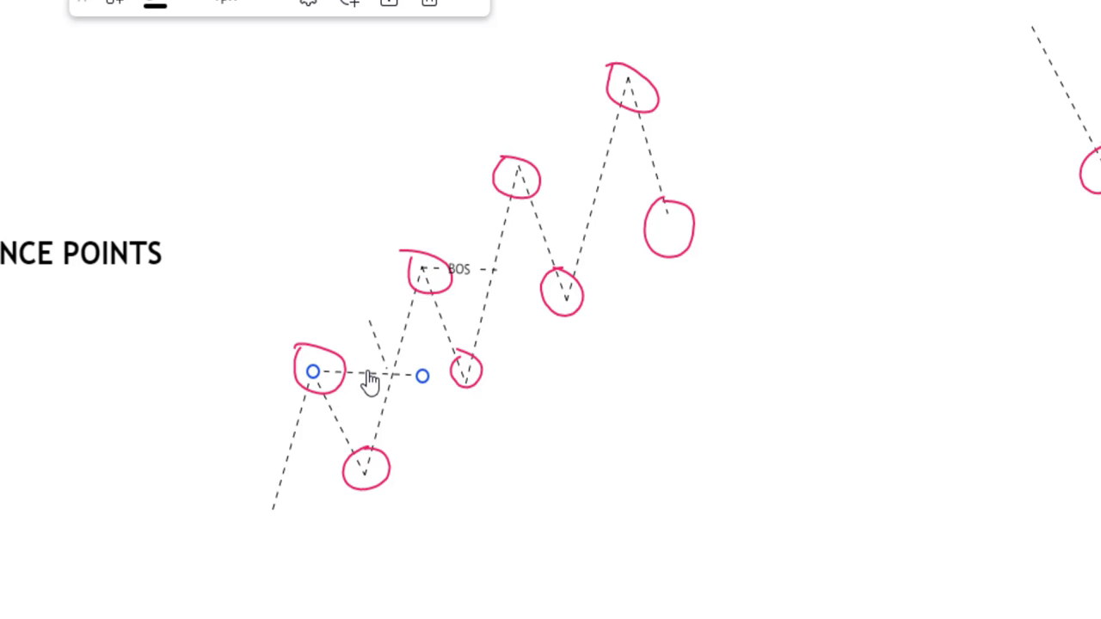
pyautogui.click(114, 5)
pyautogui.click(125, 177)
# - Draw a break line from the third swing high and label it BOS
pyautogui.hotkey('alt', 't')
pyautogui.click(520, 165)
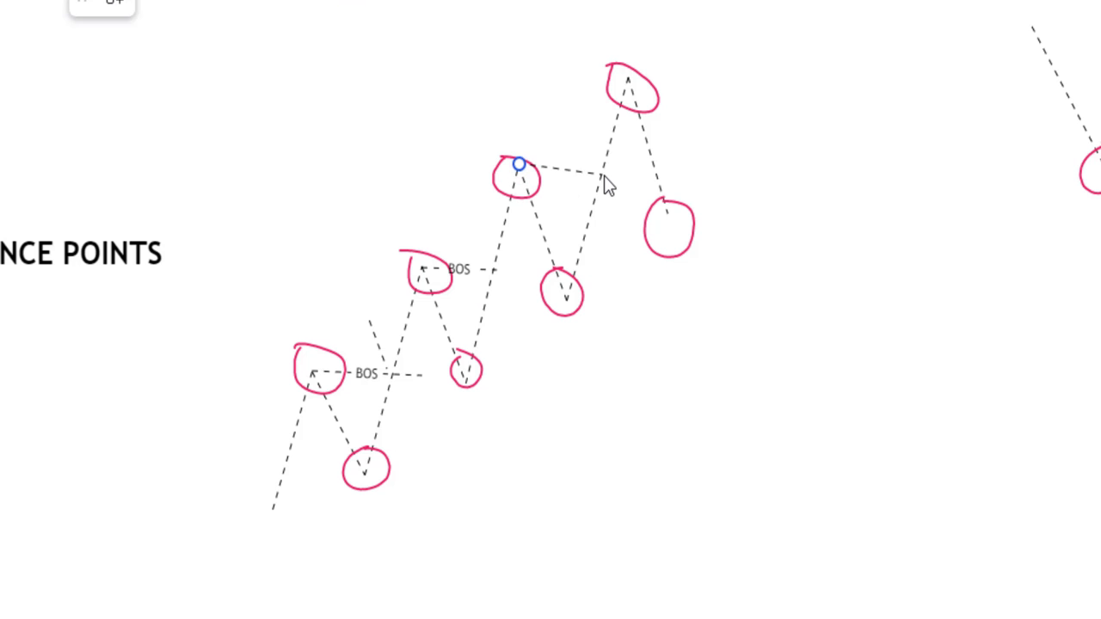
pyautogui.click(606, 164)
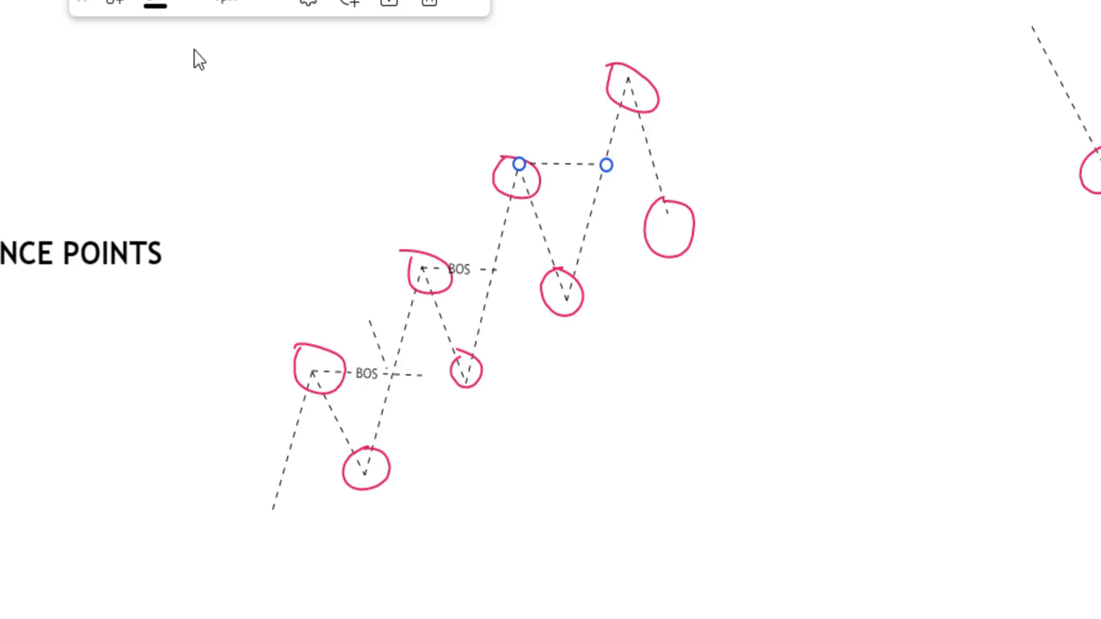
pyautogui.click(116, 5)
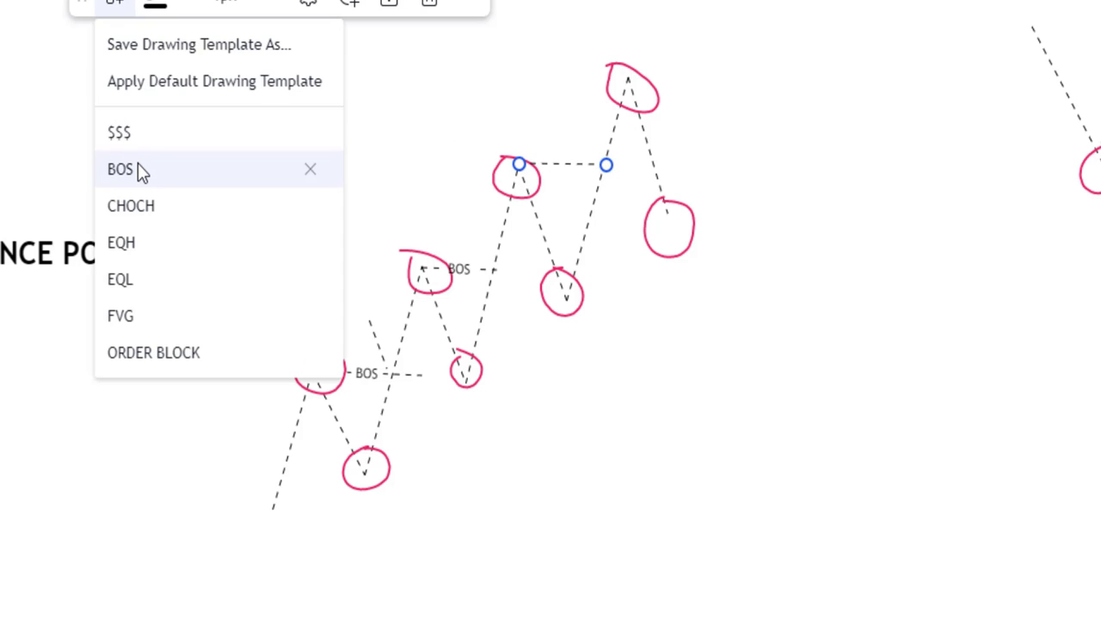
pyautogui.click(138, 169)
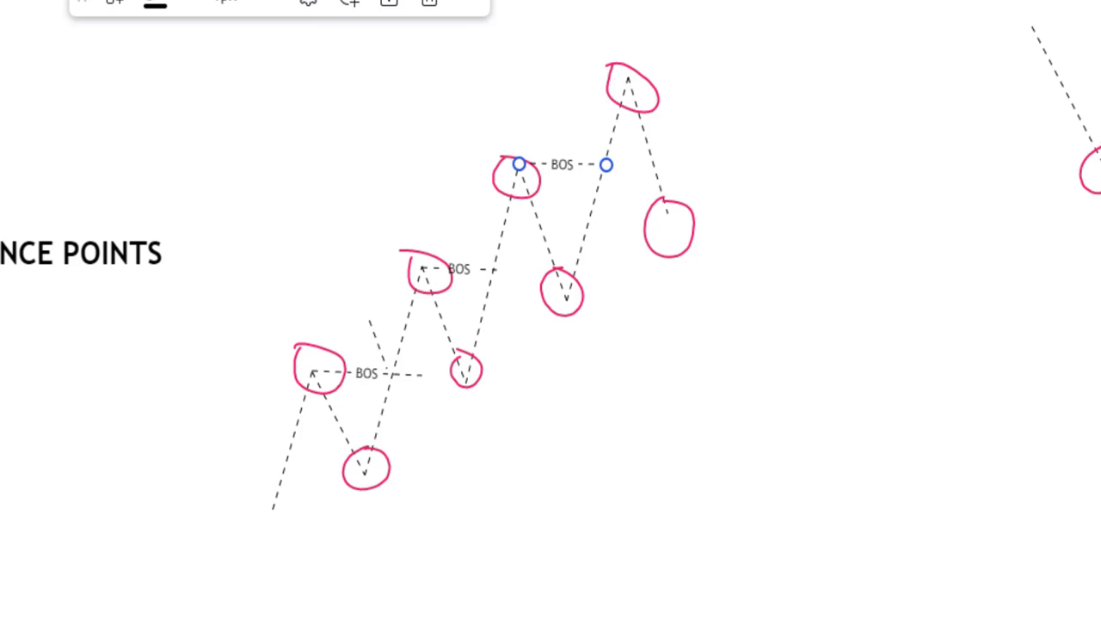
pyautogui.click(504, 177)
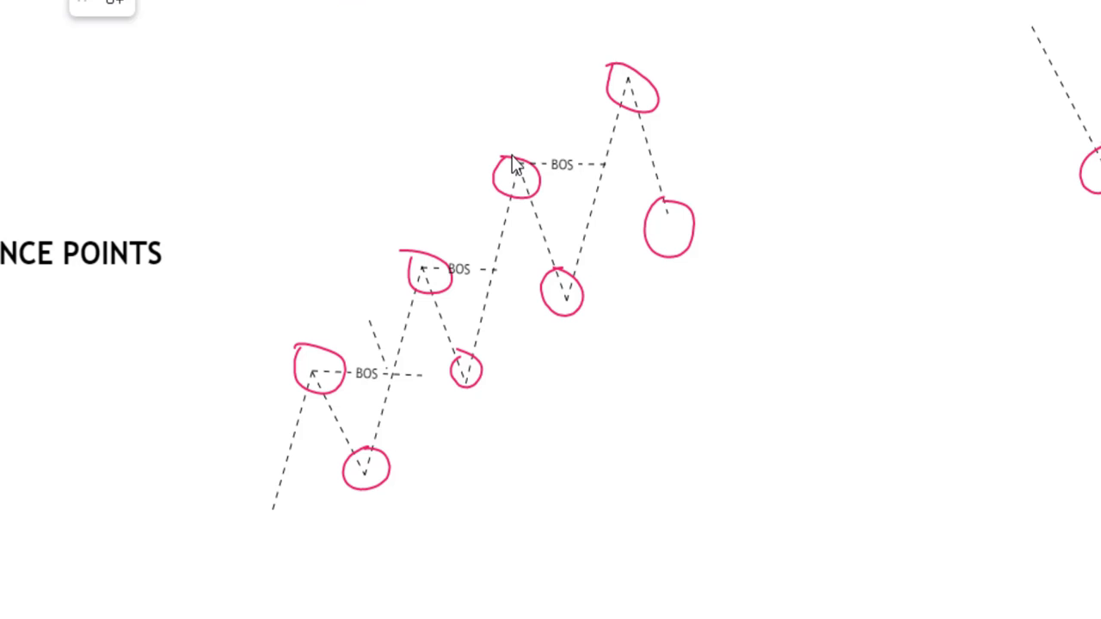
# - Add a red horizontal level near the top high, then pan to the falling structure
pyautogui.hotkey('alt', 'h')
pyautogui.moveTo(517, 148); pyautogui.dragTo(517, 126)
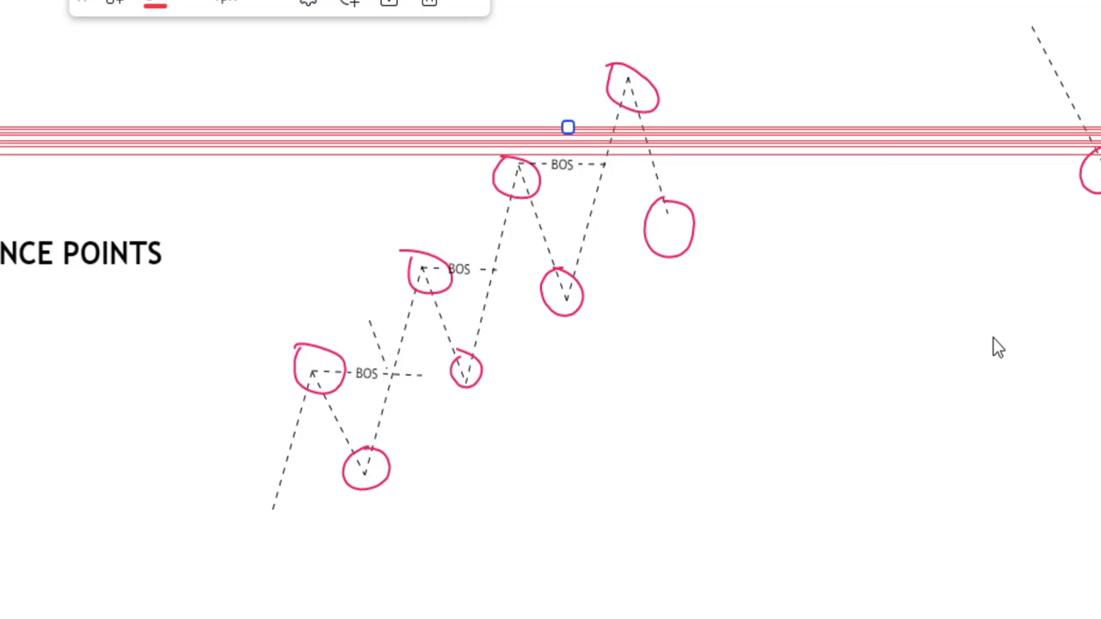
pyautogui.moveTo(988, 349); pyautogui.dragTo(555, 413)
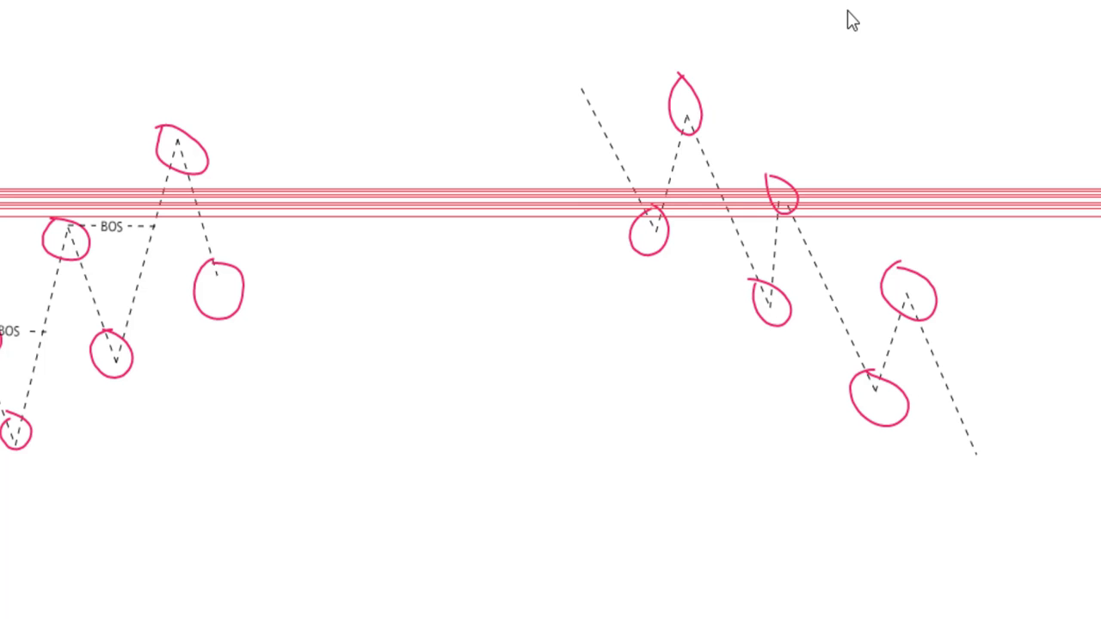
# - Draw BOS-labelled break lines from the falling structure's three swing lows
pyautogui.click(651, 225)
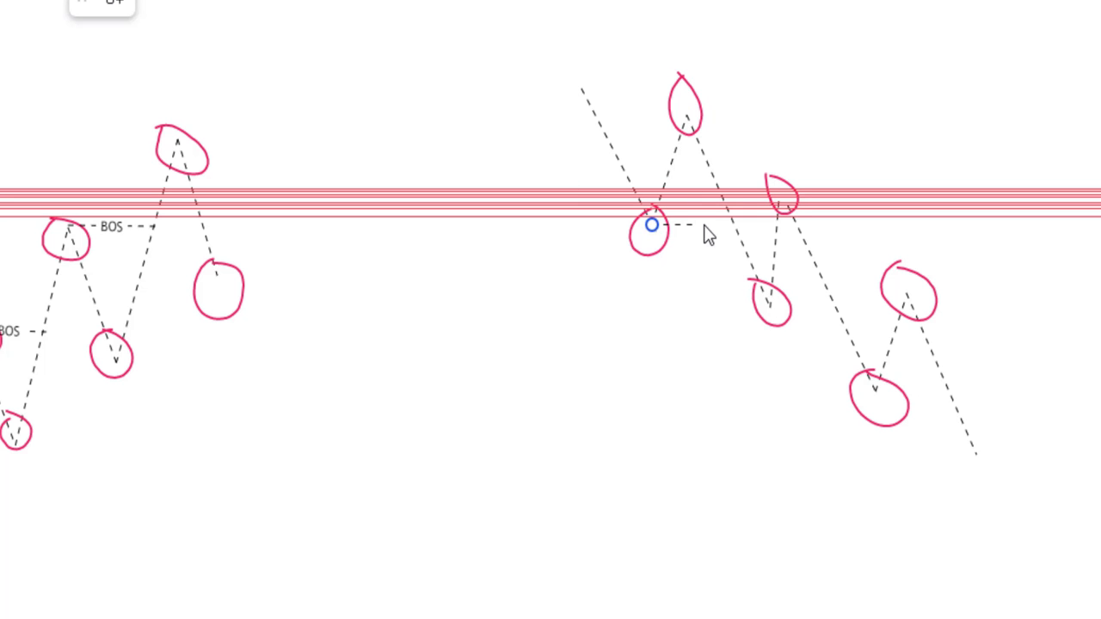
pyautogui.click(735, 226)
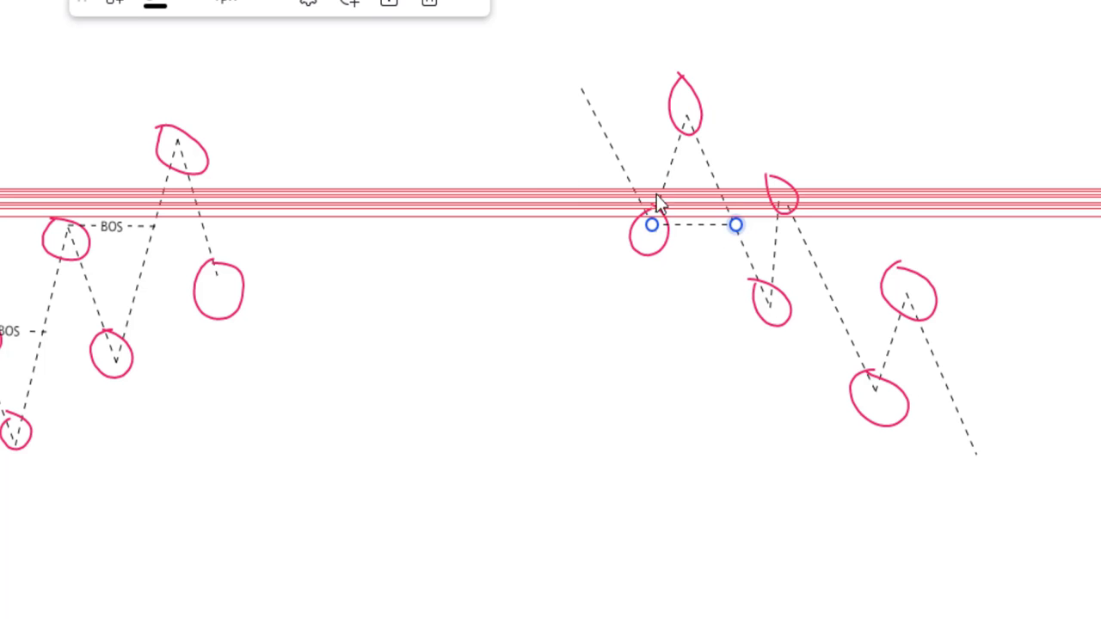
pyautogui.click(131, 7)
pyautogui.click(160, 177)
pyautogui.click(772, 303)
pyautogui.click(840, 303)
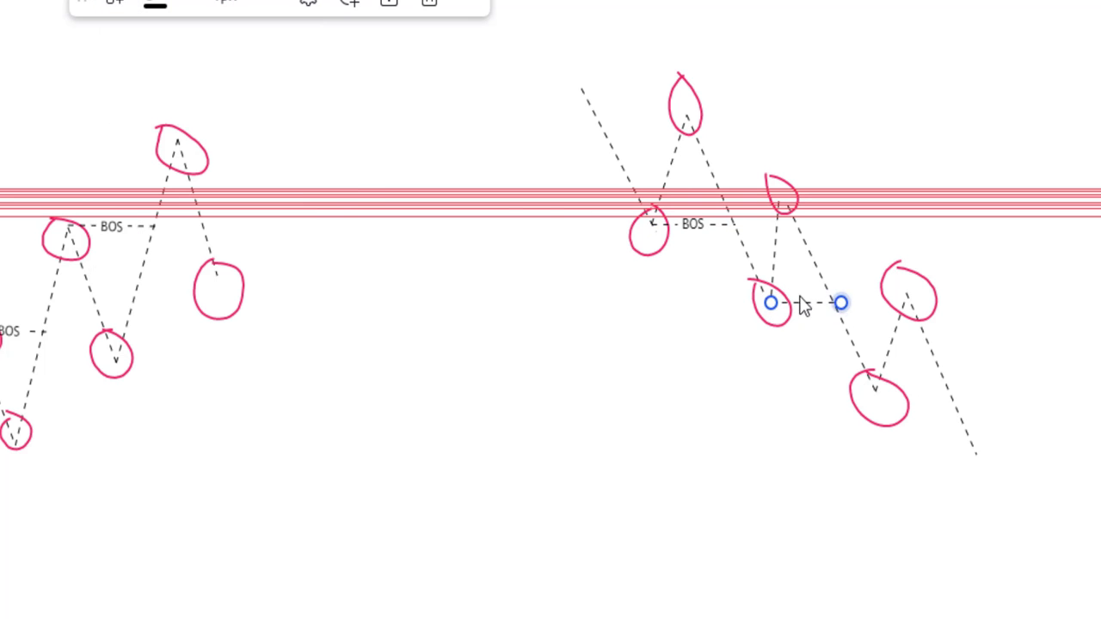
pyautogui.click(114, 5)
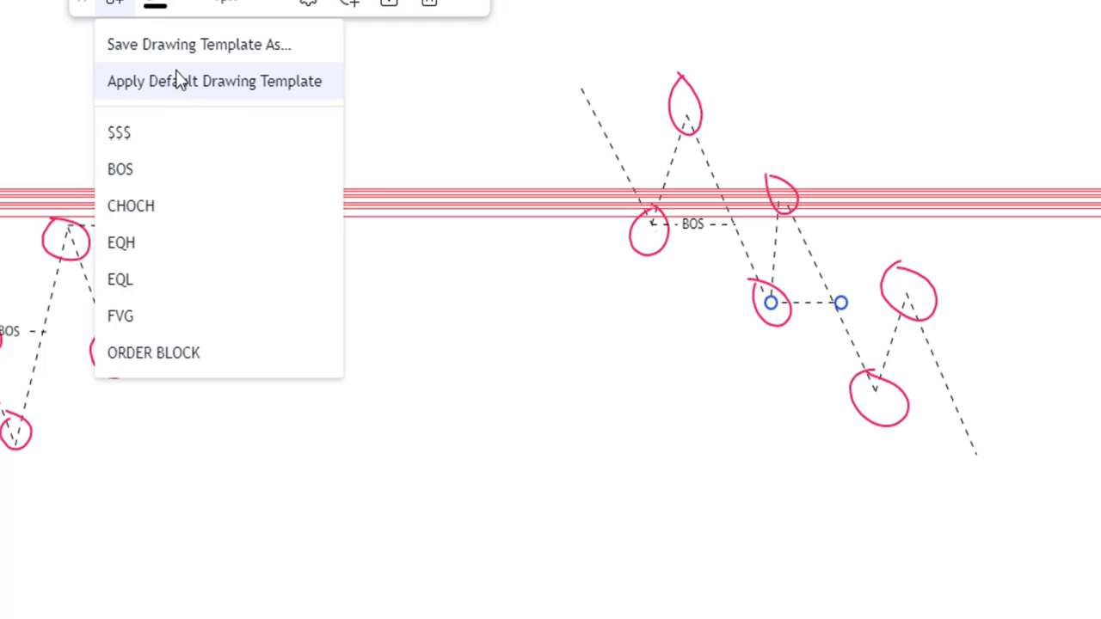
pyautogui.click(171, 172)
pyautogui.click(880, 394)
pyautogui.click(955, 394)
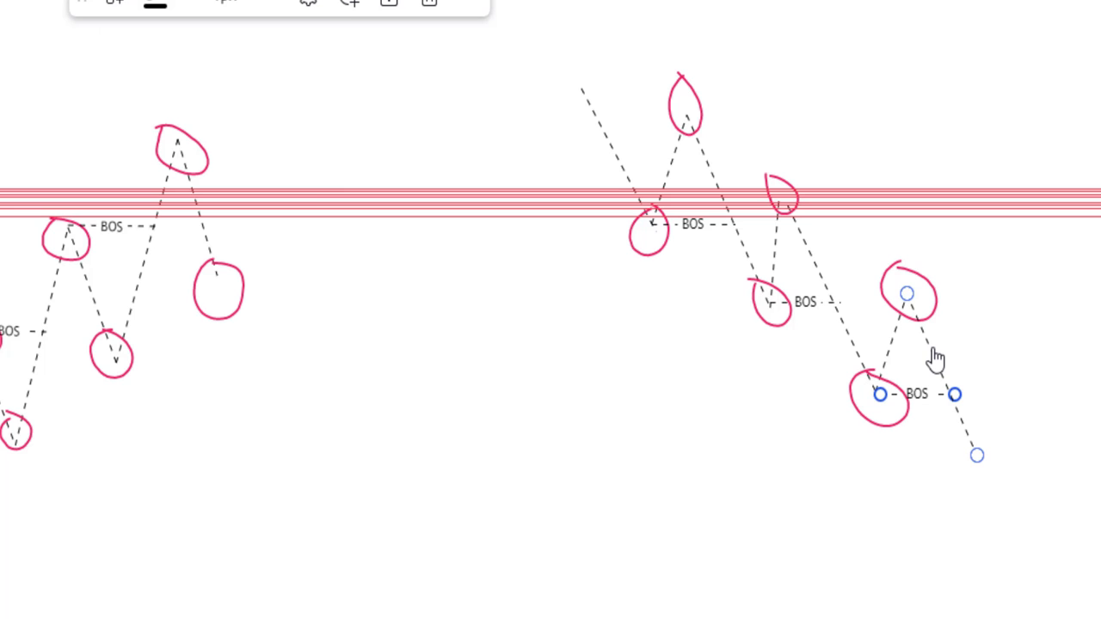
# - Add more red horizontal levels extending the band downward
pyautogui.click(796, 325)
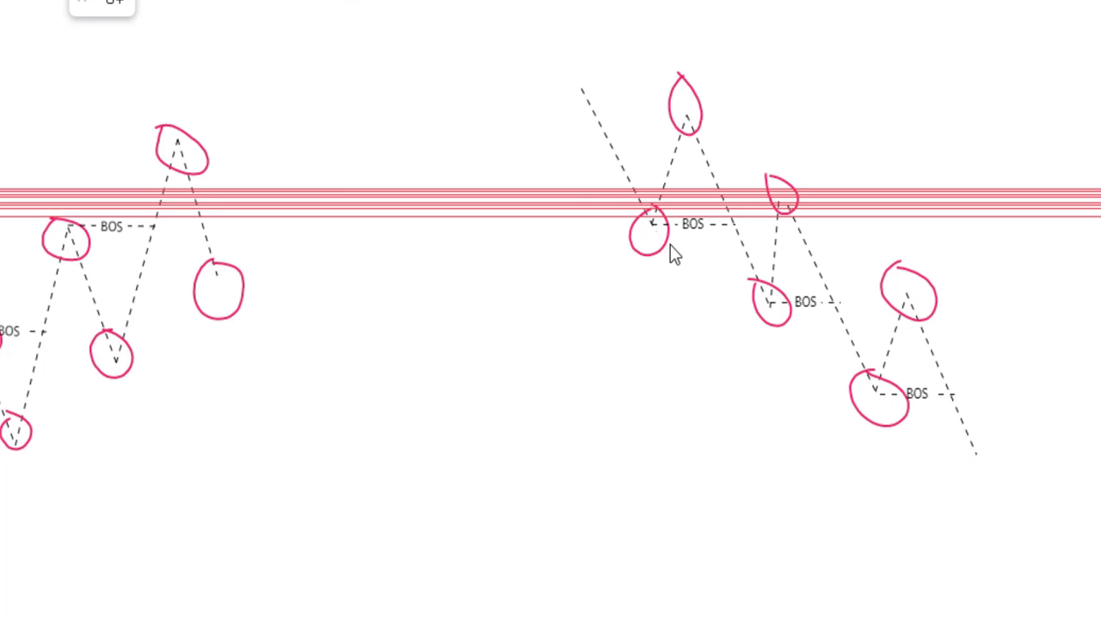
pyautogui.hotkey('alt', 'h')
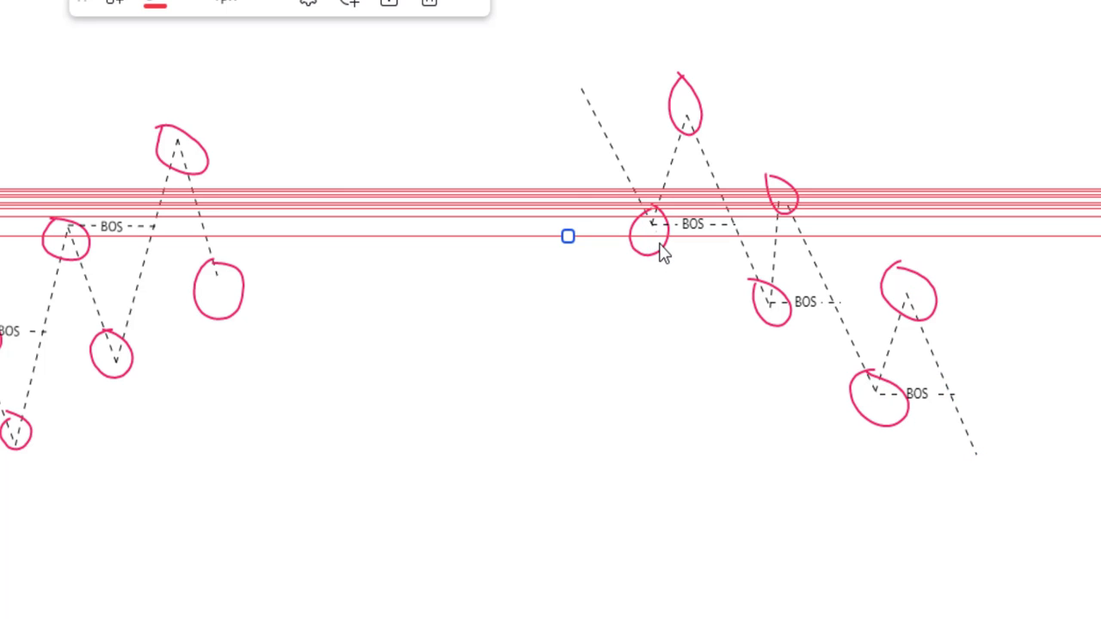
pyautogui.hotkey('alt', 'h')
pyautogui.hotkey('alt', 'h')
pyautogui.hotkey('alt', 'h')
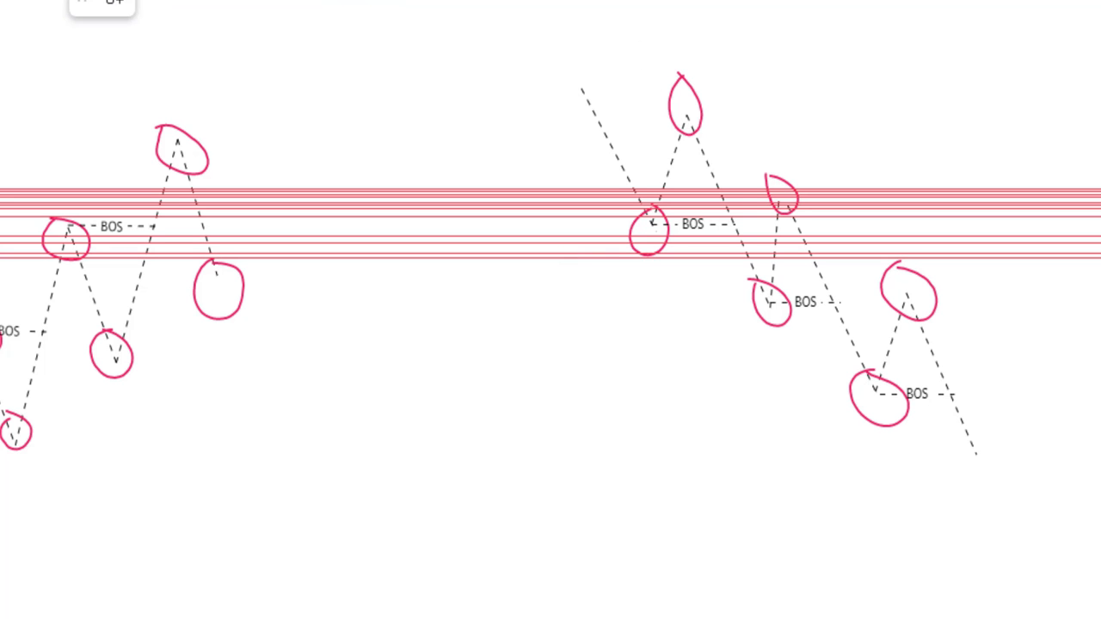
# - Sketch the four-peak sideways zigzag and join its first and last peaks with a dashed line
pyautogui.click(278, 535)
pyautogui.click(344, 406)
pyautogui.click(412, 544)
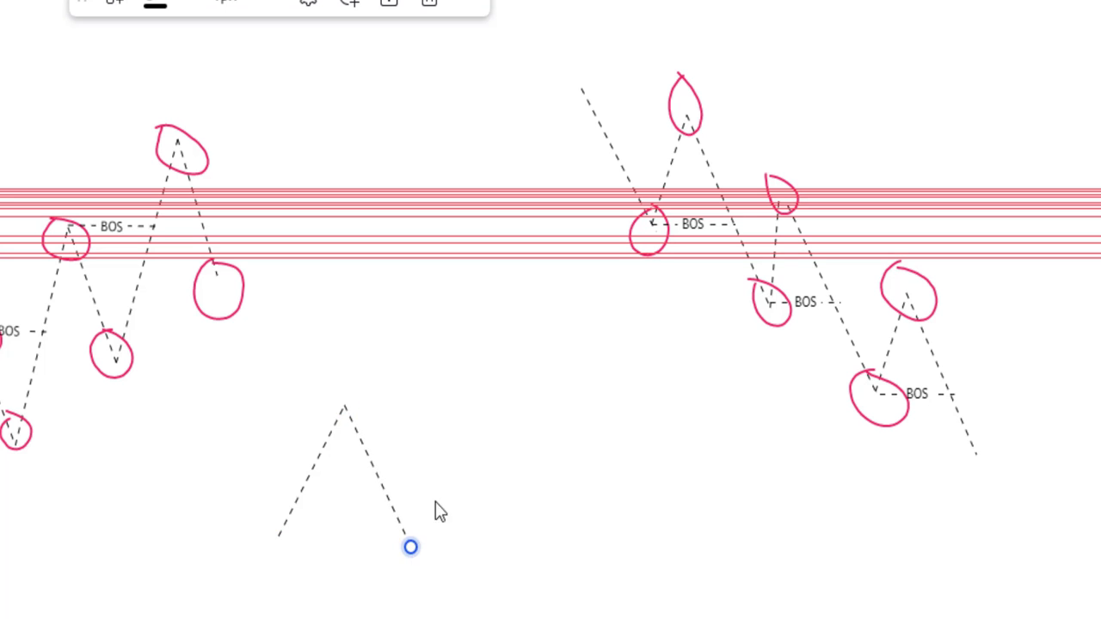
pyautogui.click(481, 396)
pyautogui.click(555, 555)
pyautogui.click(612, 400)
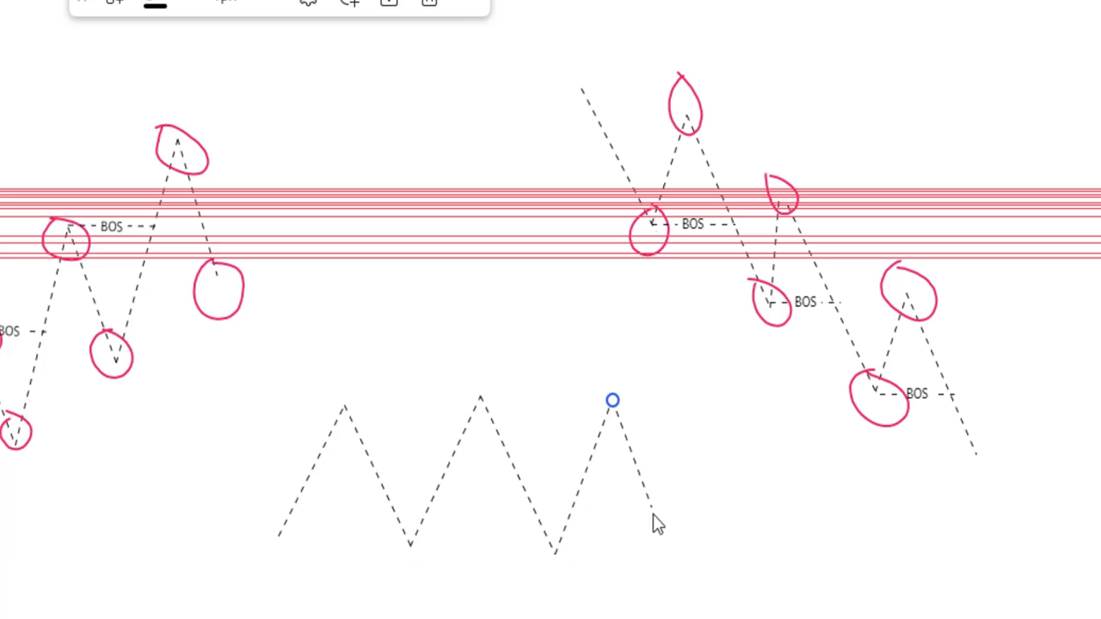
pyautogui.click(673, 563)
pyautogui.click(731, 401)
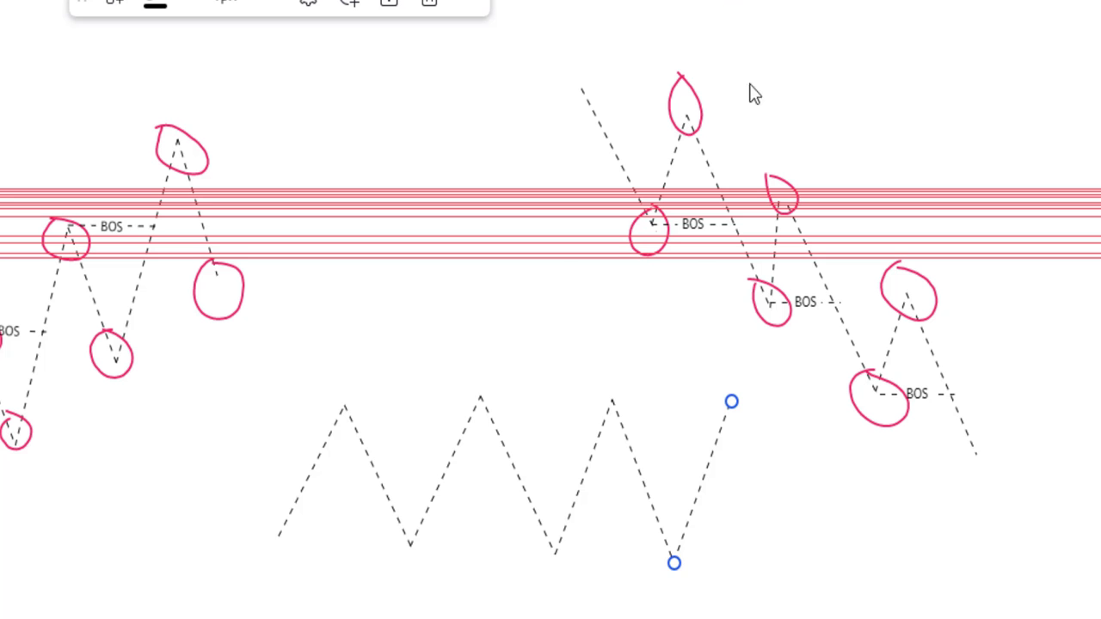
pyautogui.click(341, 405)
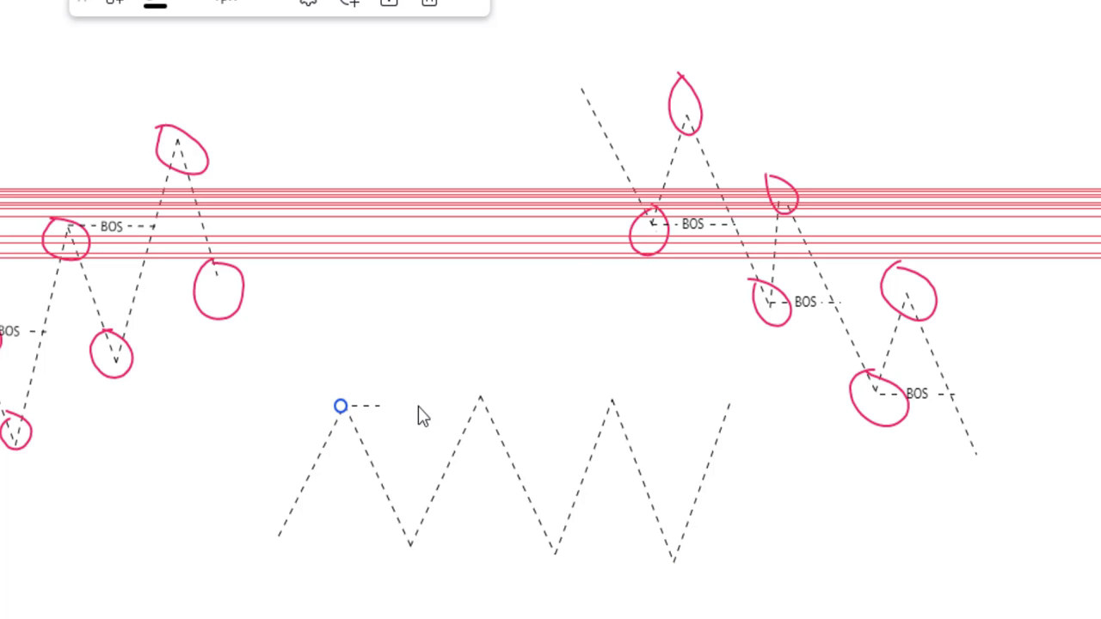
pyautogui.click(745, 405)
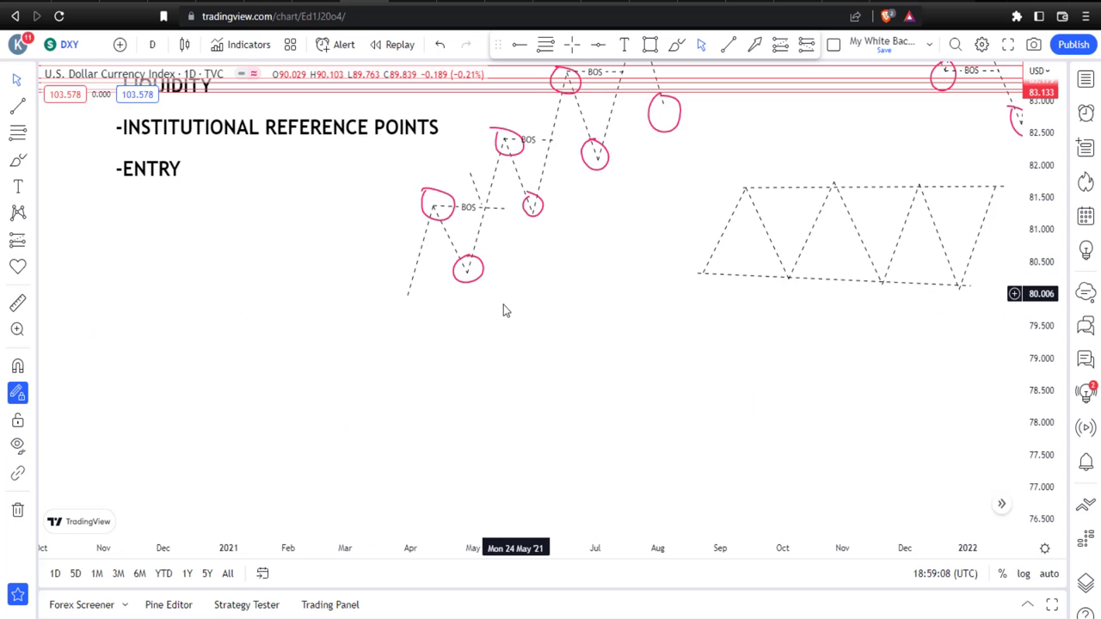
# - Pan and scroll the chart over to the 2021 DXY price candles
pyautogui.moveTo(363, 319); pyautogui.dragTo(367, 403)
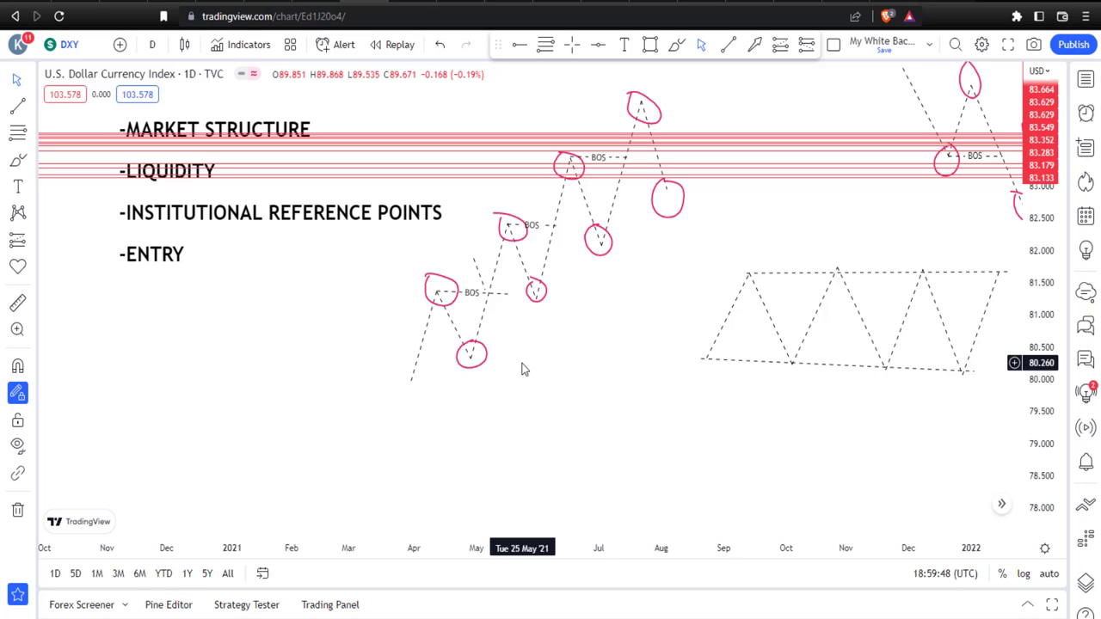
pyautogui.scroll(10, 637, 401)
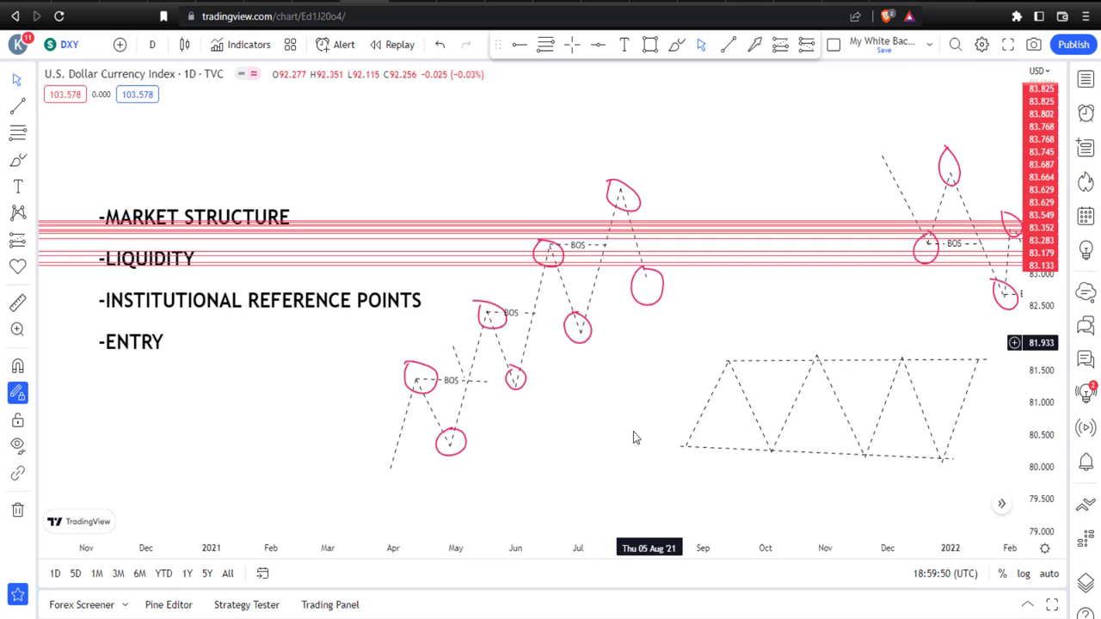
pyautogui.moveTo(645, 316); pyautogui.dragTo(642, 376)
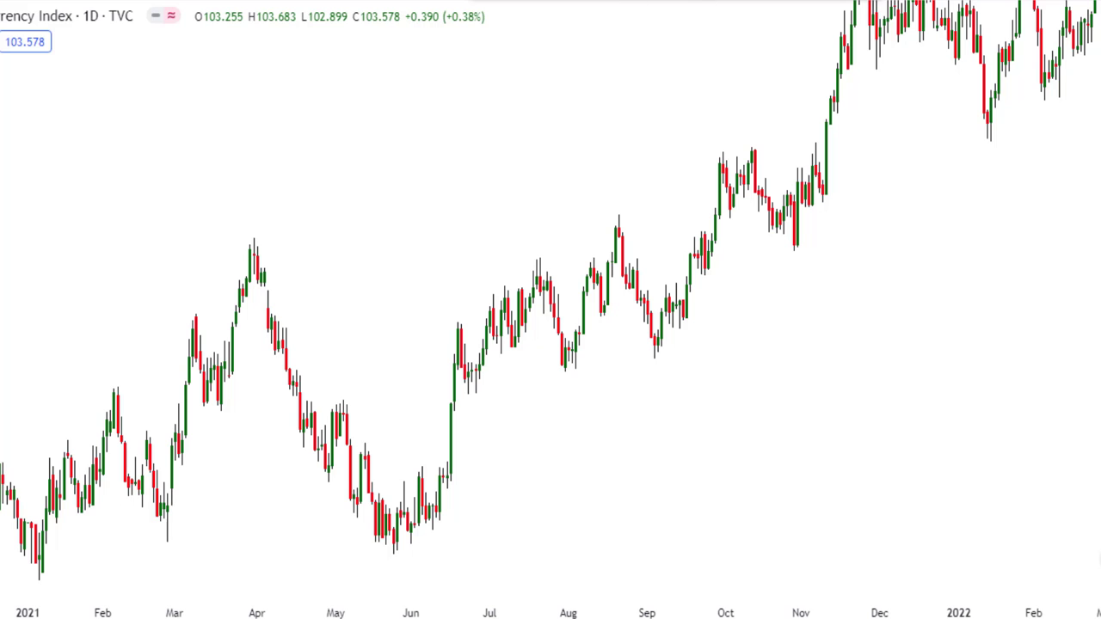
# - Draw a break line from the mid-June 2021 candle high and apply the BOS style
pyautogui.click(456, 322)
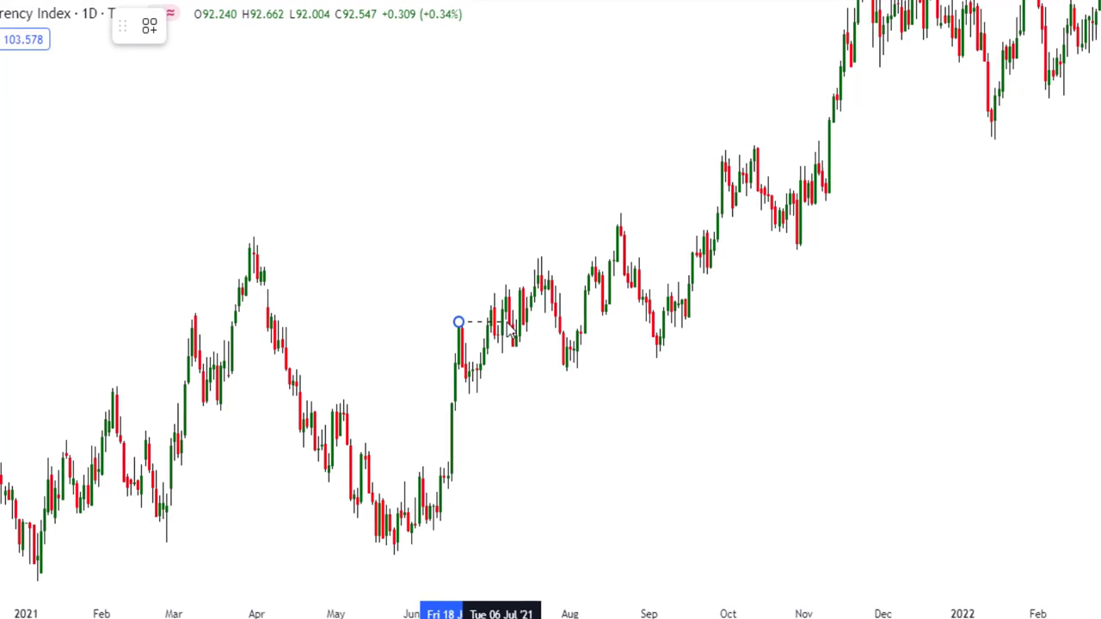
pyautogui.click(506, 321)
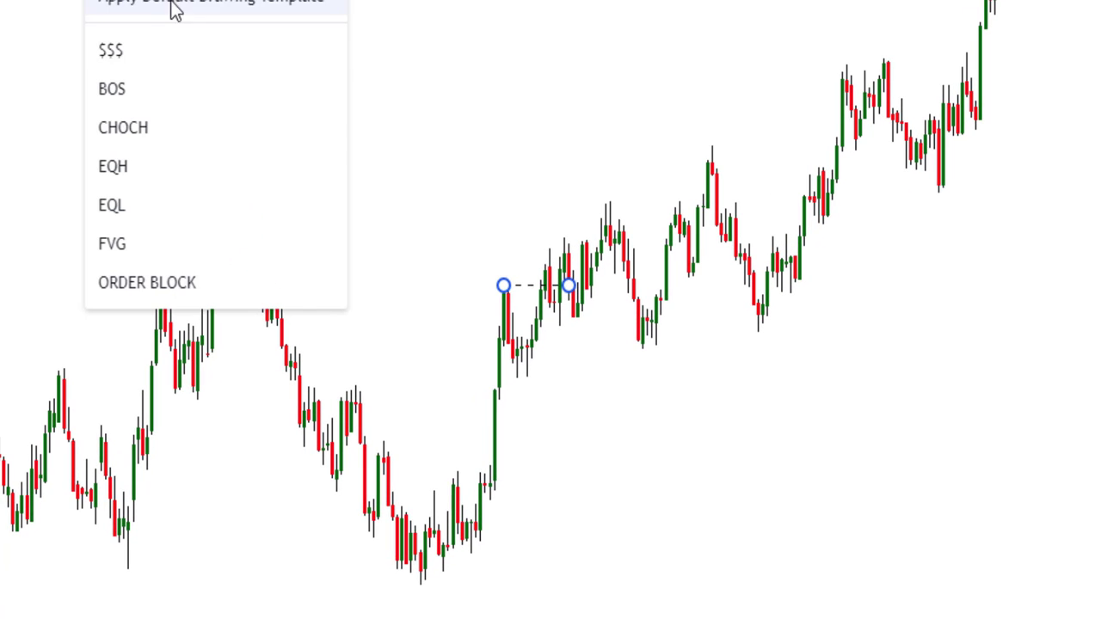
pyautogui.click(103, 90)
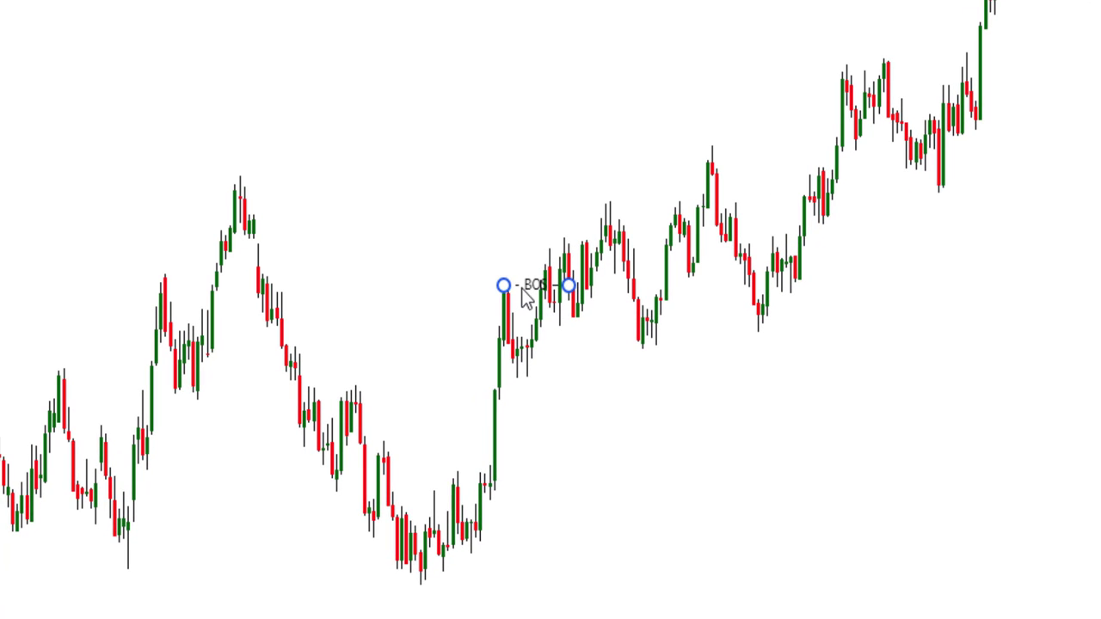
pyautogui.click(649, 17)
pyautogui.scroll(-3, 278, 140)
pyautogui.scroll(-5, 562, 177)
pyautogui.moveTo(76, 359); pyautogui.dragTo(492, 396)
pyautogui.click(466, 303)
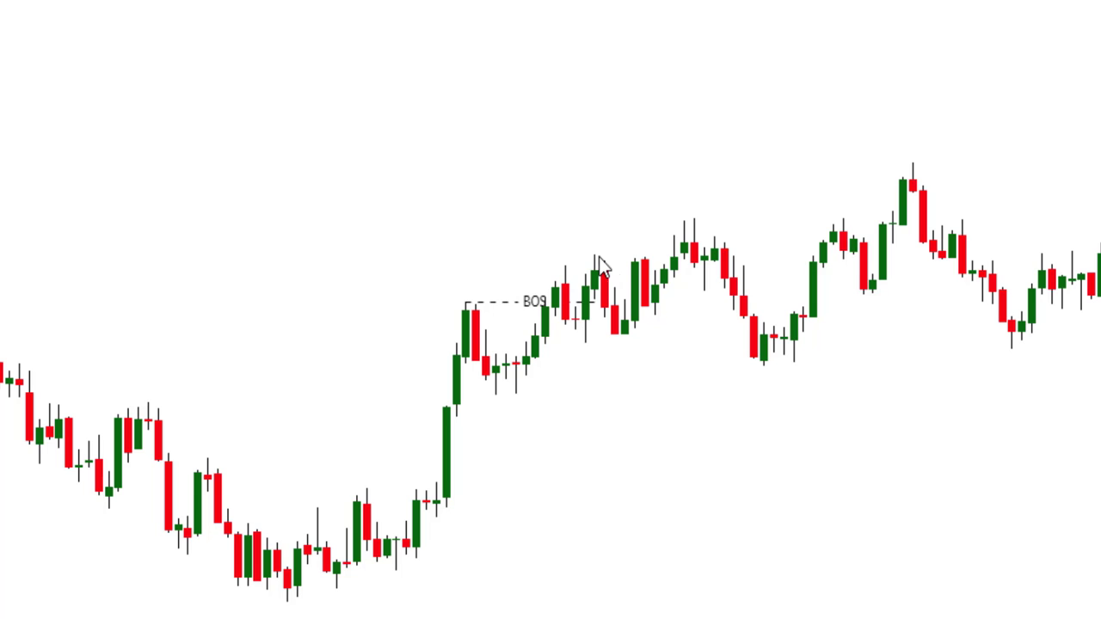
# - Draw a dashed line from the next swing high and label it BOS
pyautogui.moveTo(594, 256); pyautogui.dragTo(684, 253)
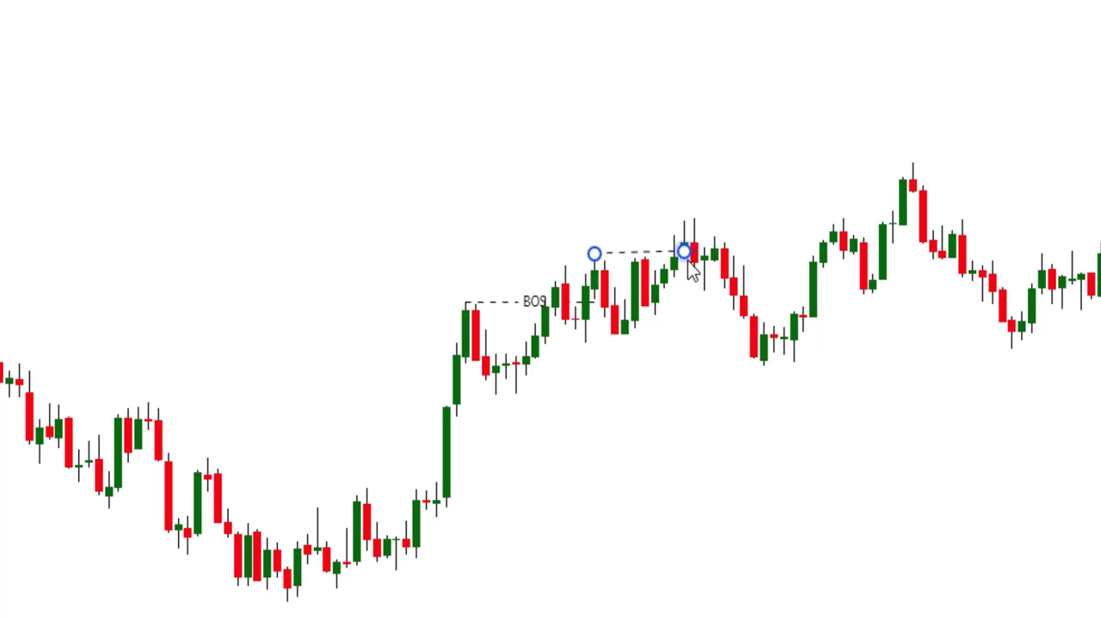
pyautogui.click(651, 239)
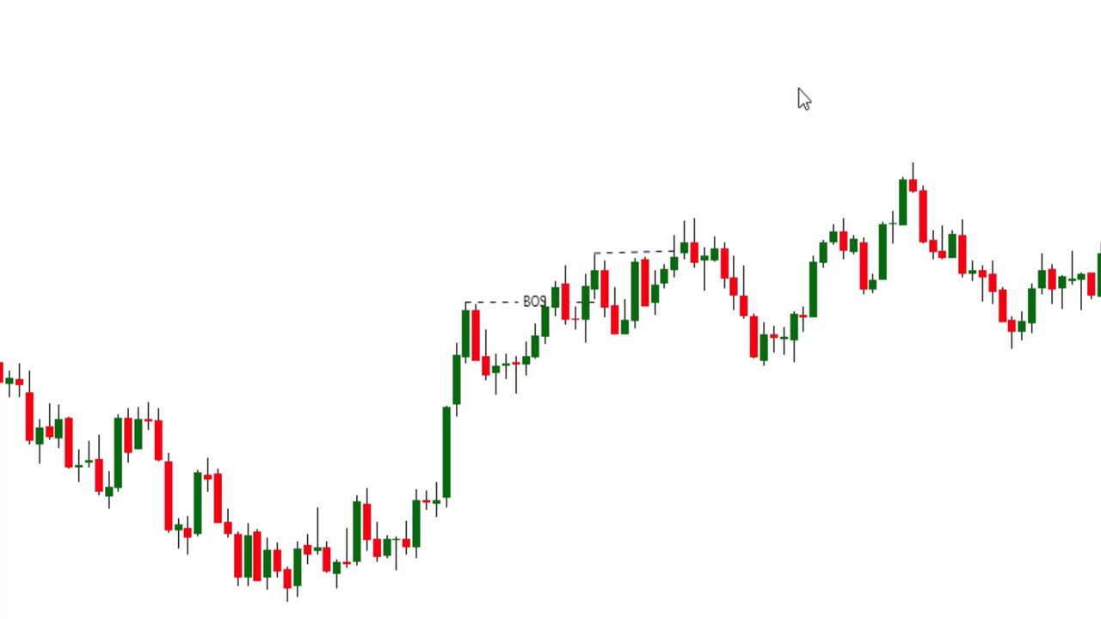
pyautogui.click(637, 252)
pyautogui.click(143, 88)
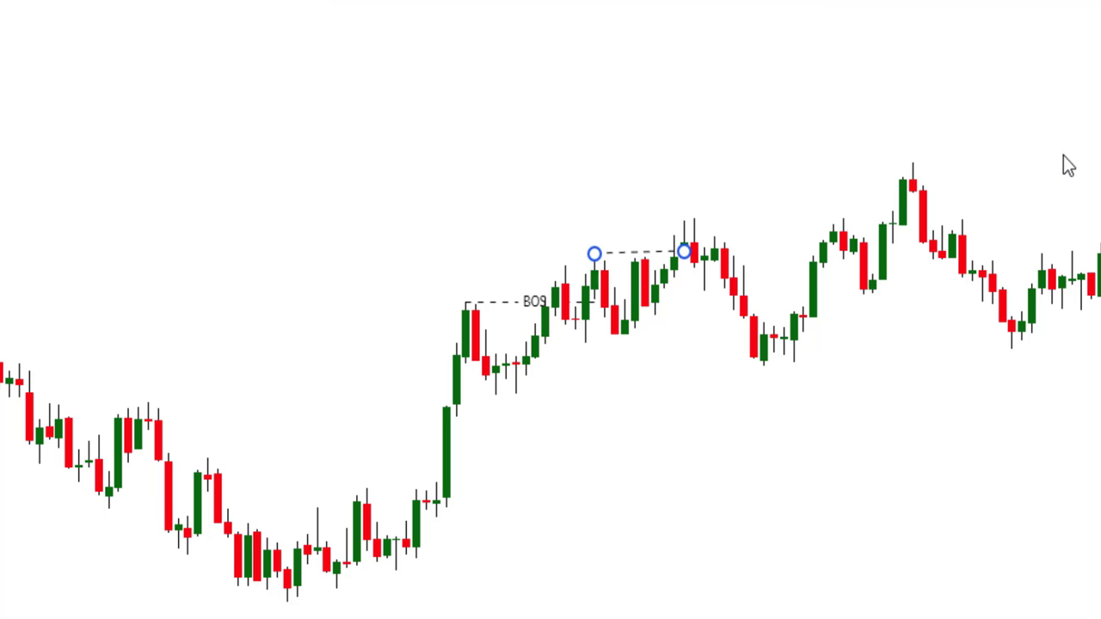
pyautogui.click(955, 149)
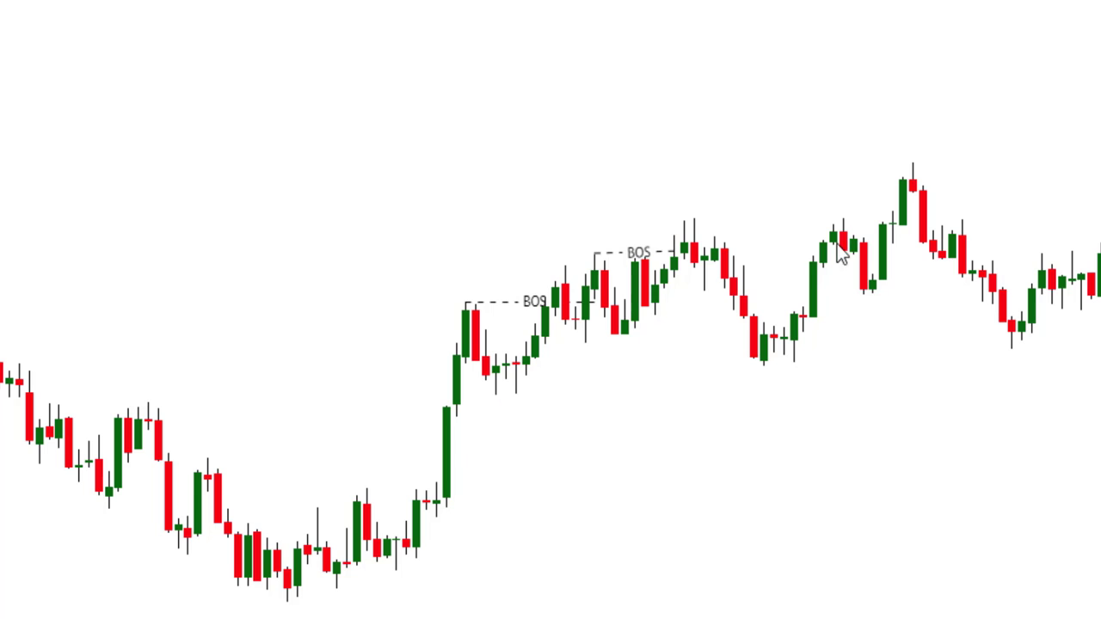
# - Draw a third break line from the following swing high and label it BOS
pyautogui.click(694, 218)
pyautogui.click(901, 225)
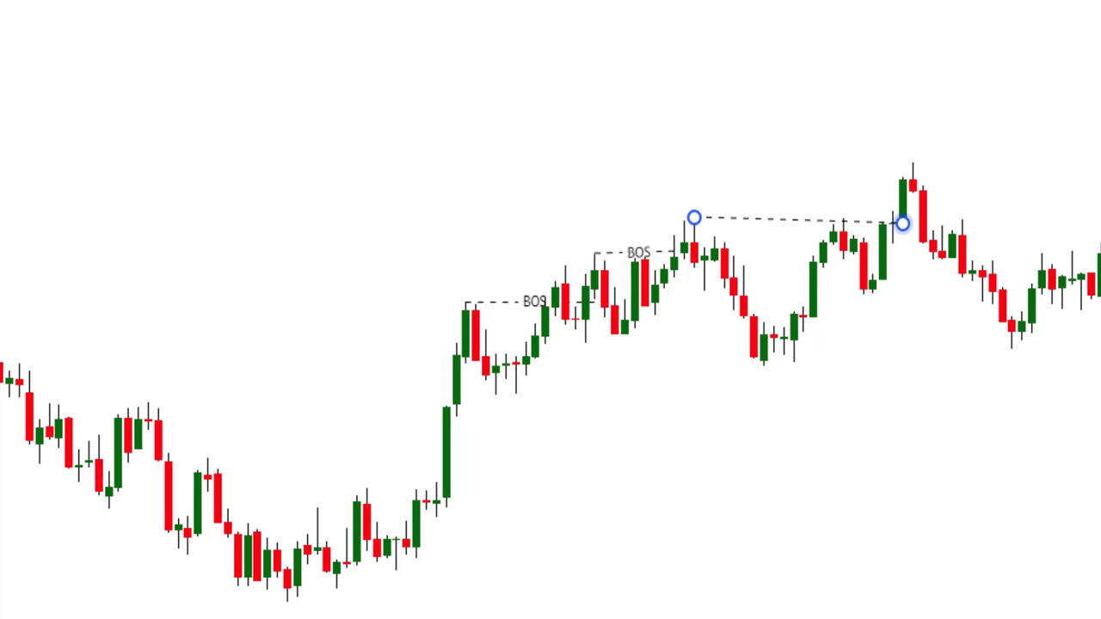
pyautogui.click(922, 75)
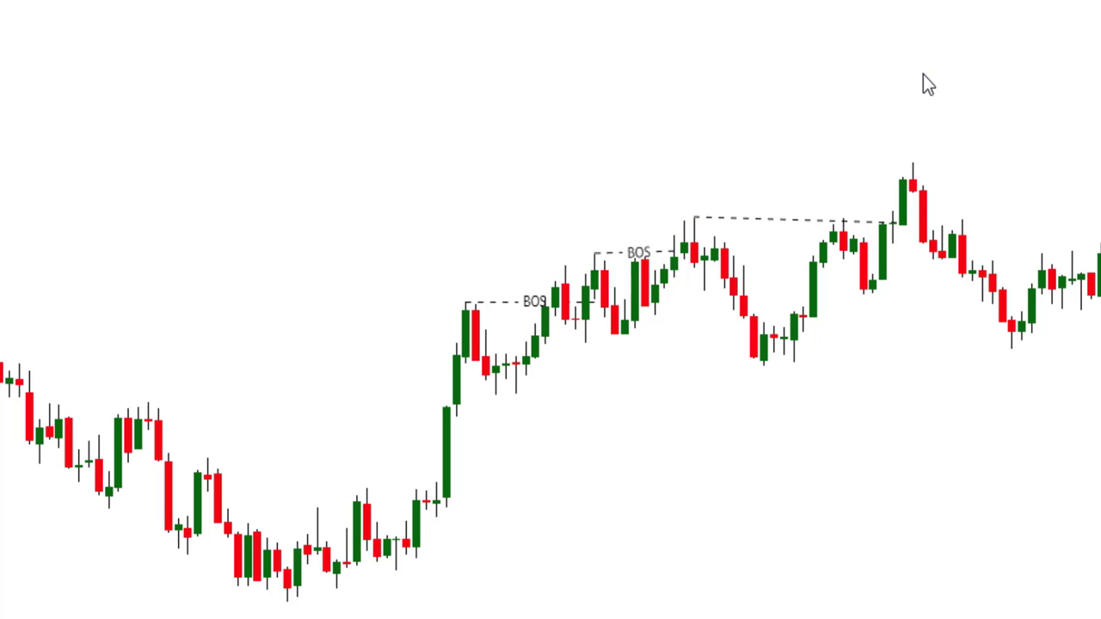
pyautogui.click(901, 222)
pyautogui.click(670, 95)
pyautogui.click(831, 220)
pyautogui.click(163, 96)
pyautogui.click(978, 160)
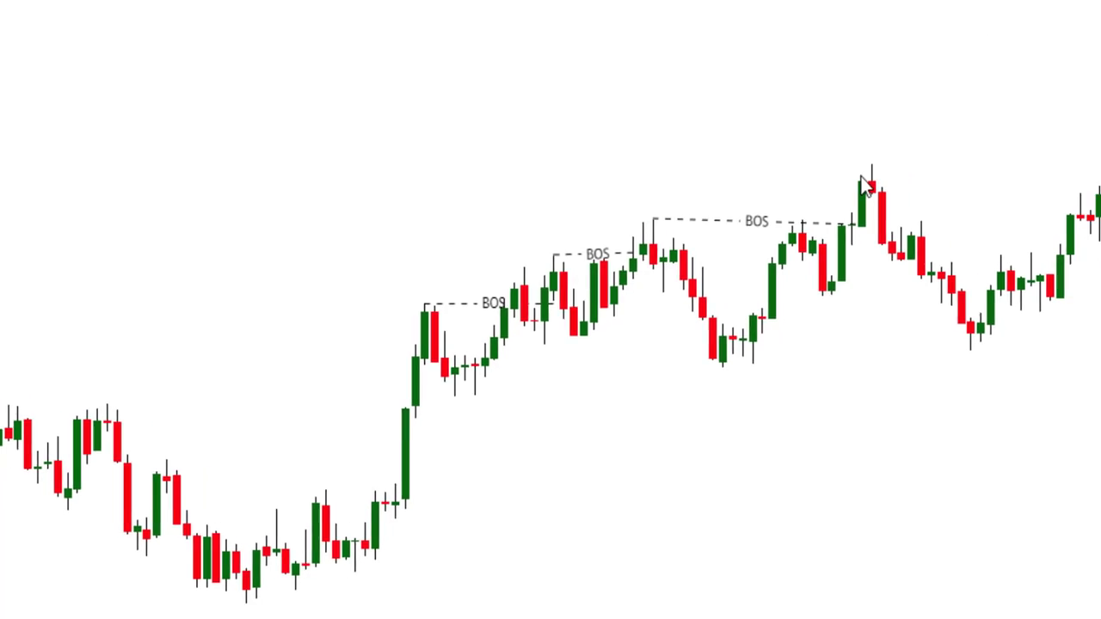
# - Draw a fourth break line from the swing high near 93.7 to the breakout candle
pyautogui.click(535, 175)
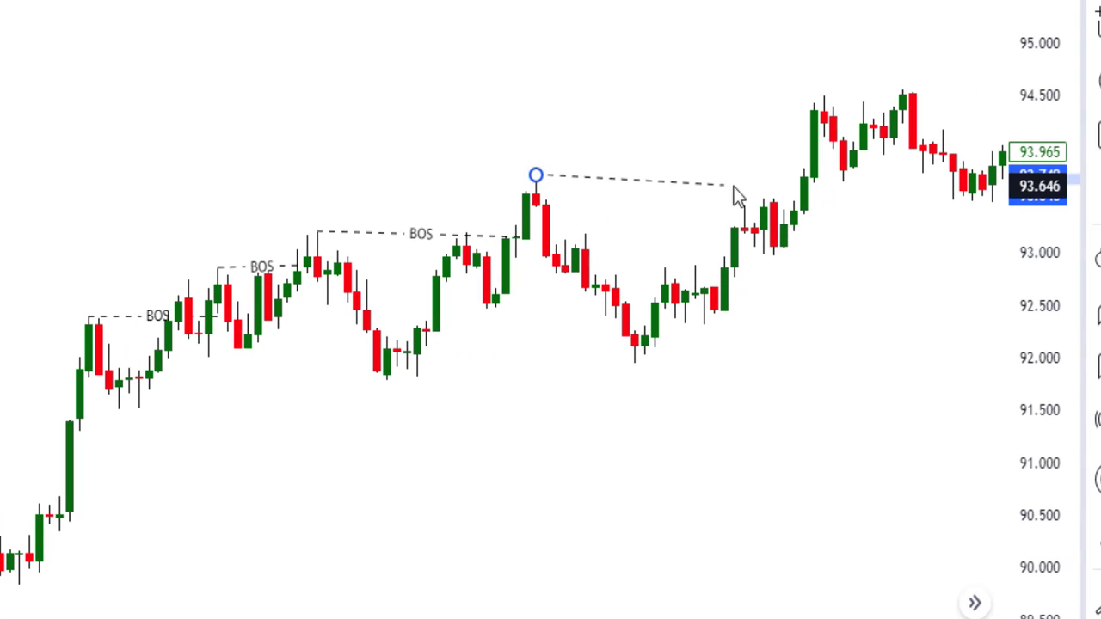
pyautogui.click(814, 179)
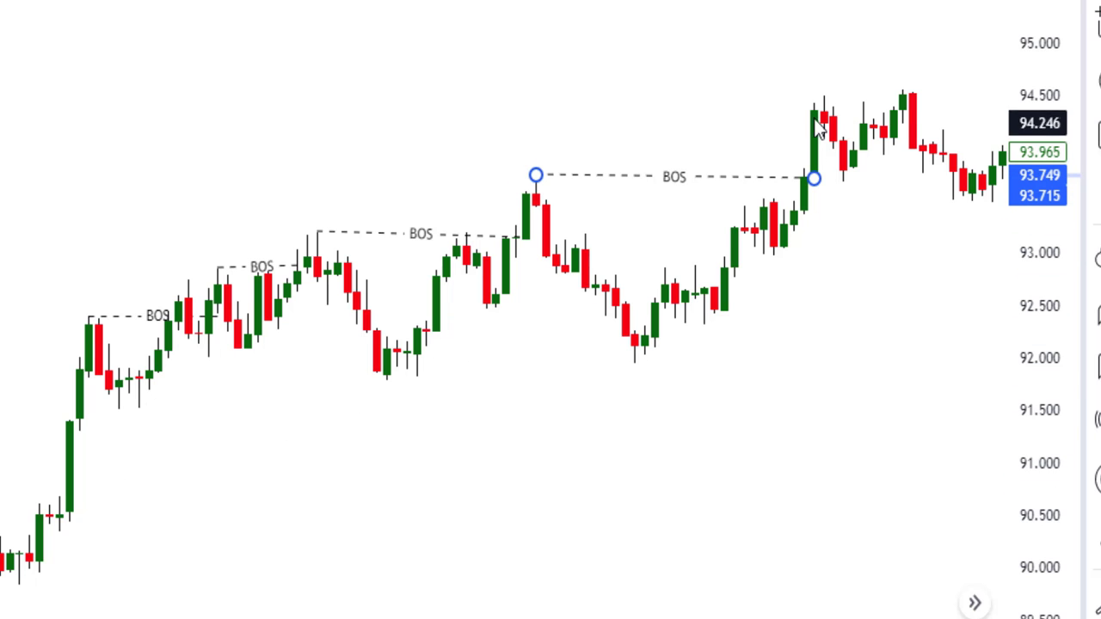
pyautogui.click(295, 386)
pyautogui.scroll(-3, 296, 386)
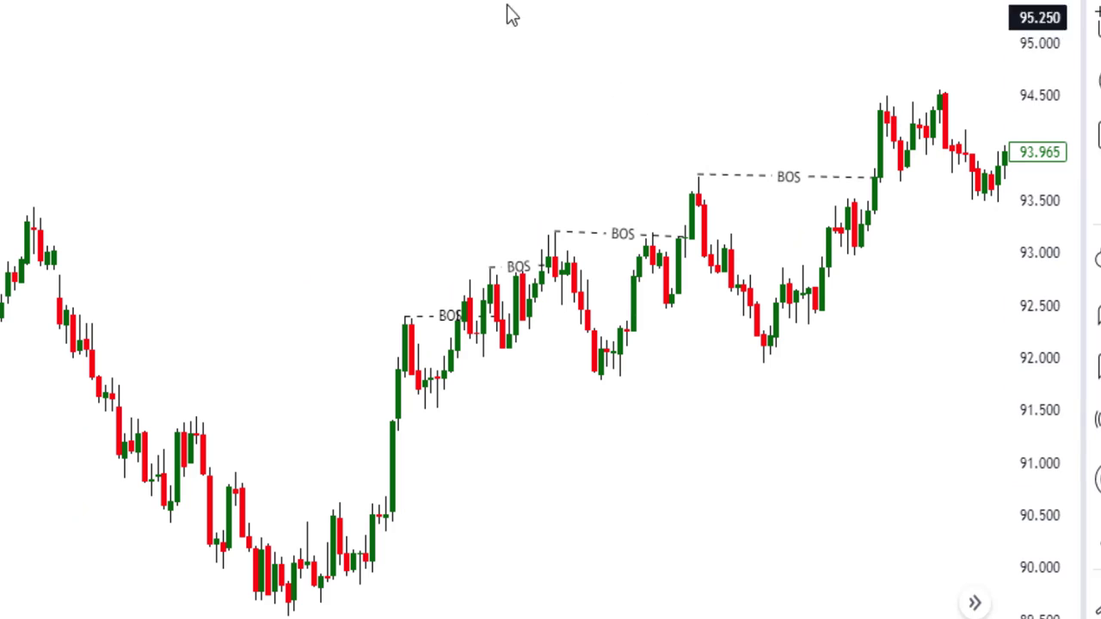
pyautogui.moveTo(890, 336); pyautogui.dragTo(499, 452)
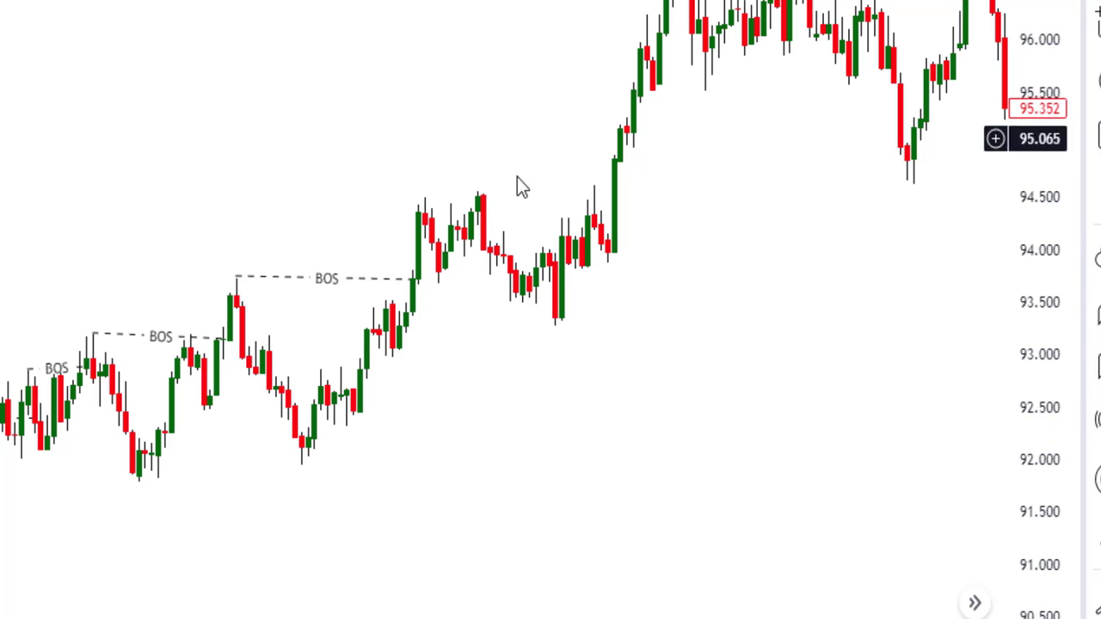
pyautogui.moveTo(481, 202); pyautogui.dragTo(450, 204)
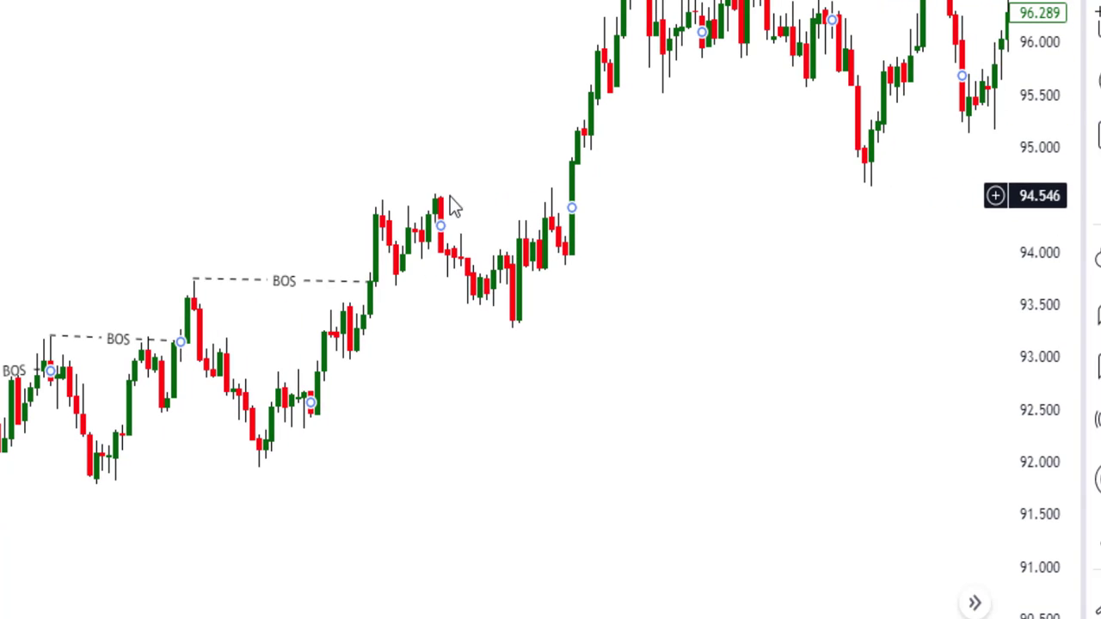
pyautogui.click(435, 194)
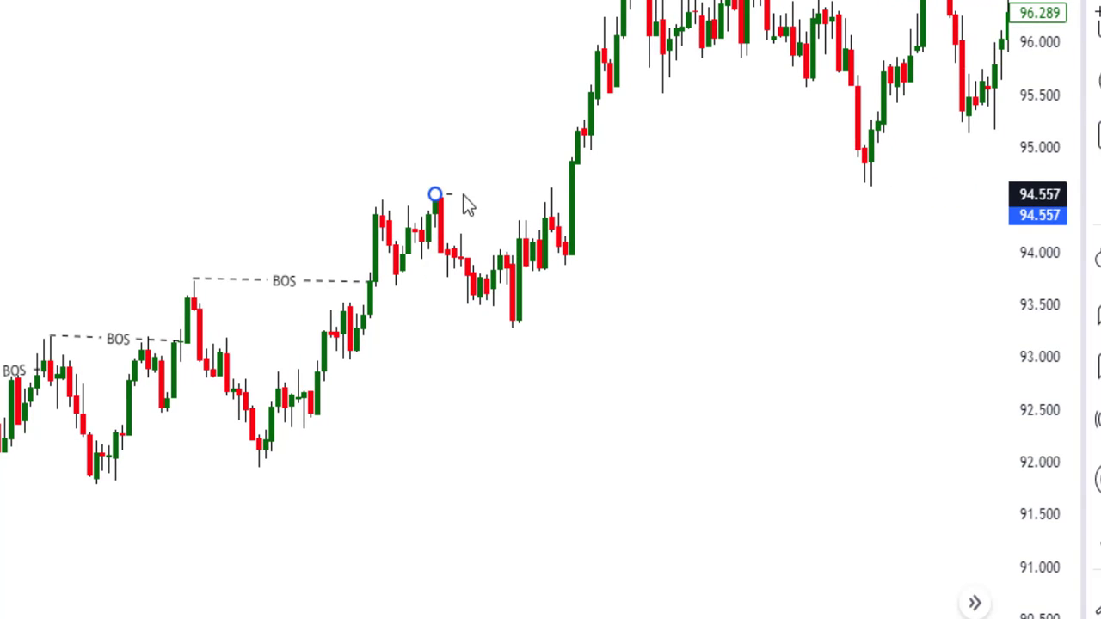
pyautogui.click(572, 196)
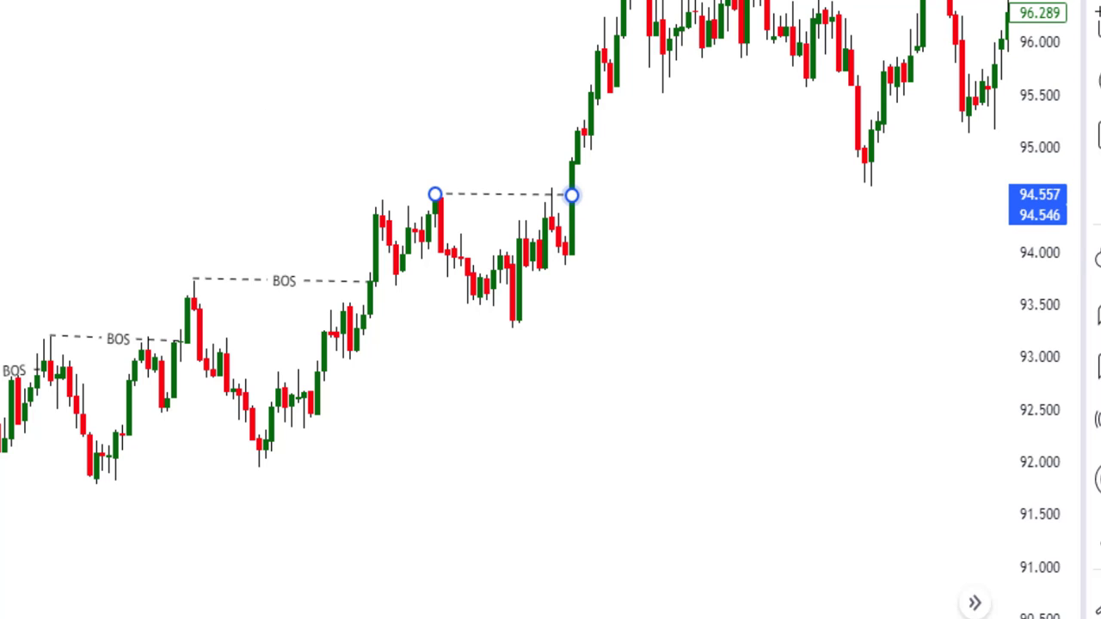
pyautogui.click(526, 40)
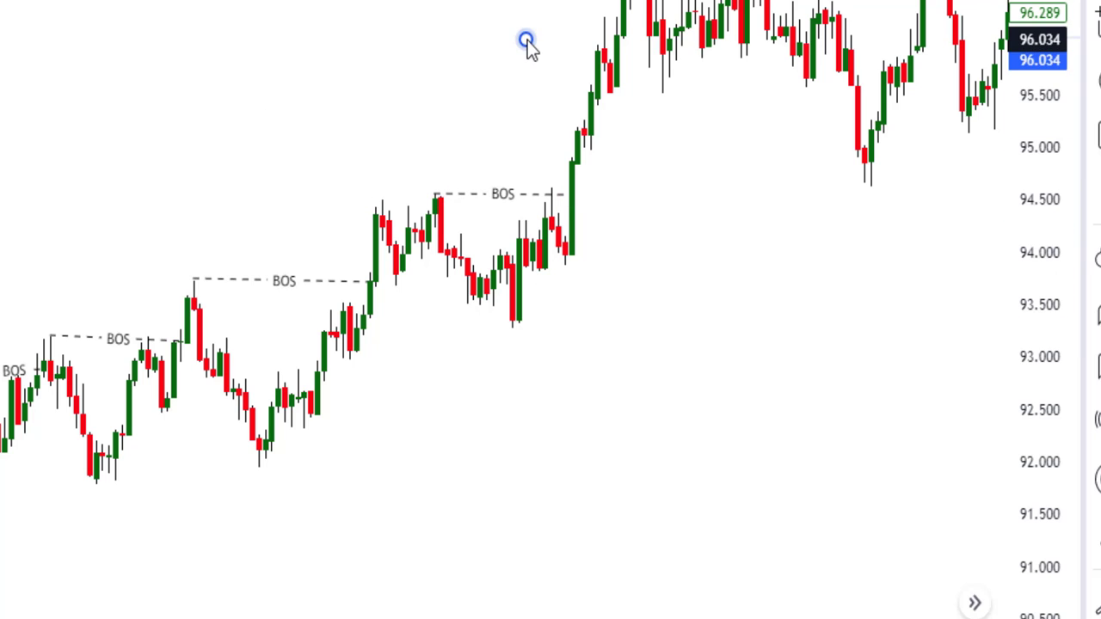
pyautogui.click(533, 122)
pyautogui.press('Delete')
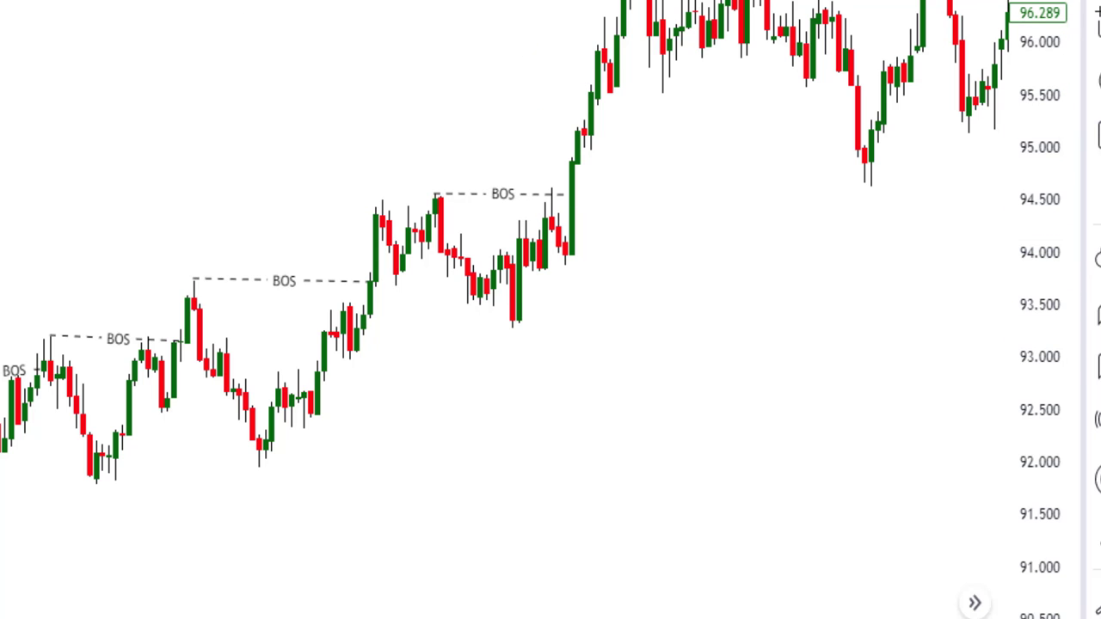
# - Draw a trial yellow box above the top BOS line, delete it, and pan to earlier bars
pyautogui.moveTo(402, 145)
pyautogui.mouseDown()
pyautogui.moveTo(457, 175)
pyautogui.moveTo(572, 193)
pyautogui.mouseUp()
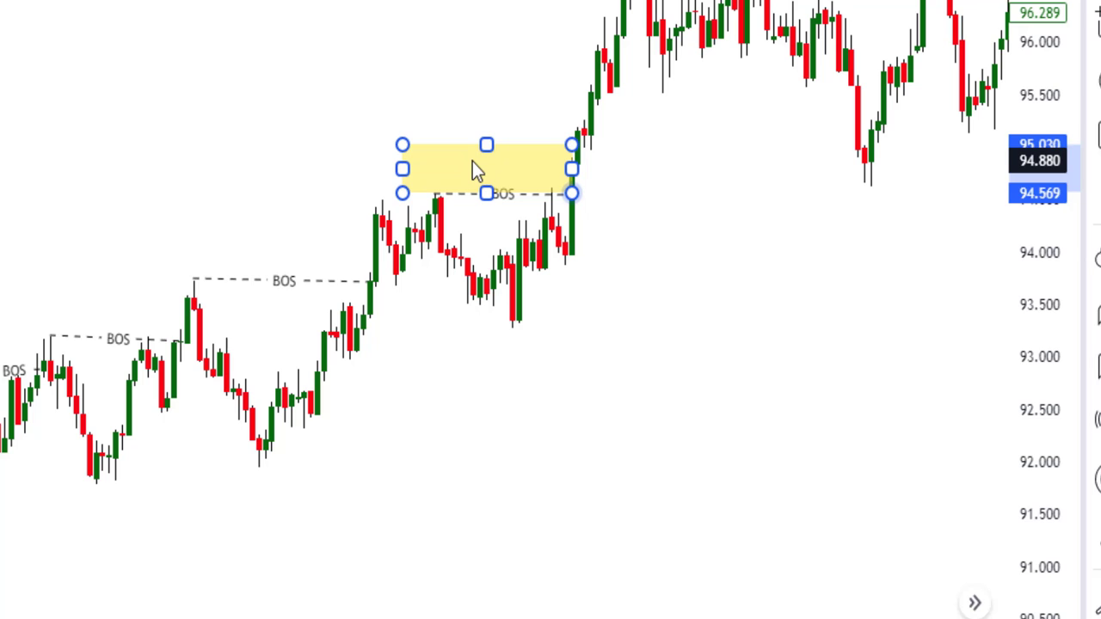
pyautogui.press('Delete')
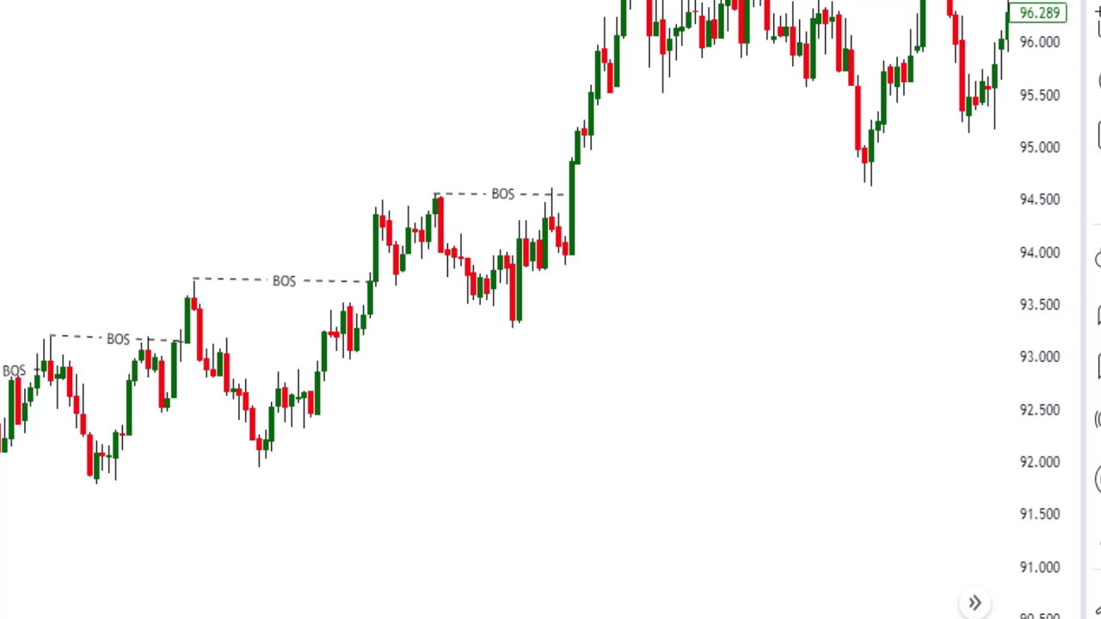
pyautogui.moveTo(153, 266); pyautogui.dragTo(252, 157)
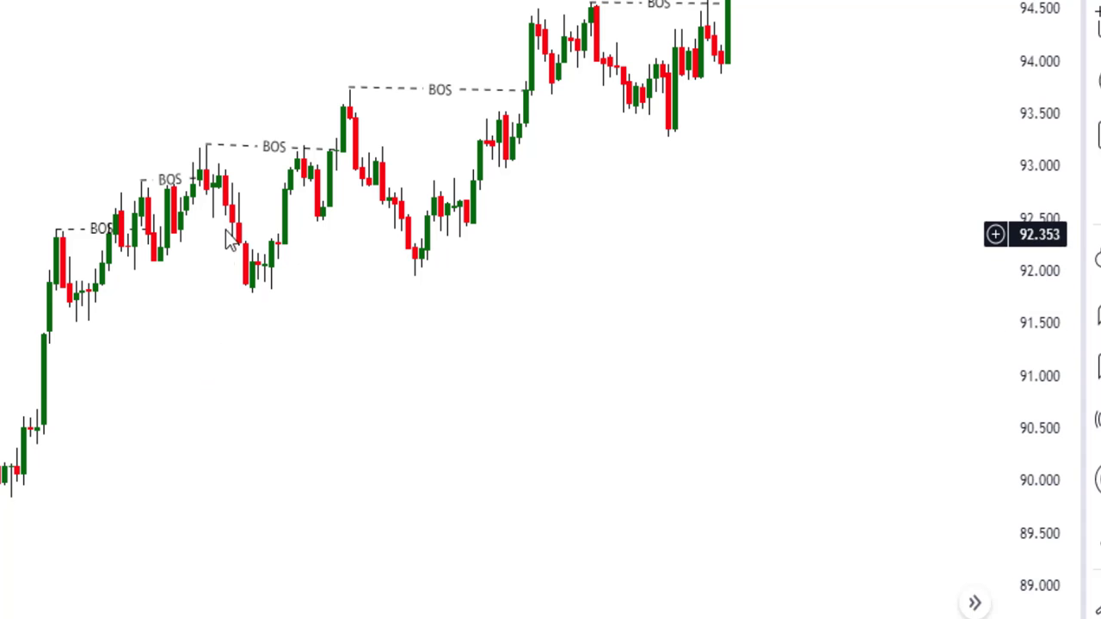
# - Draw a yellow 91.8–92.3 zone across the early-August low and September retest, then stretch the price scale
pyautogui.scroll(3, 330, 295)
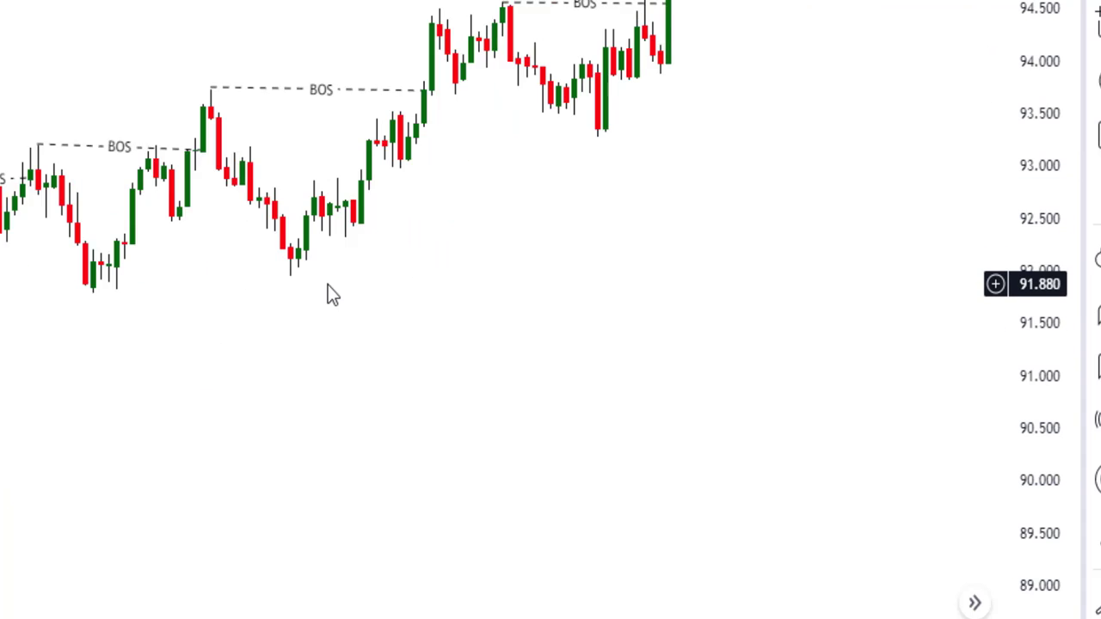
pyautogui.scroll(3, 232, 296)
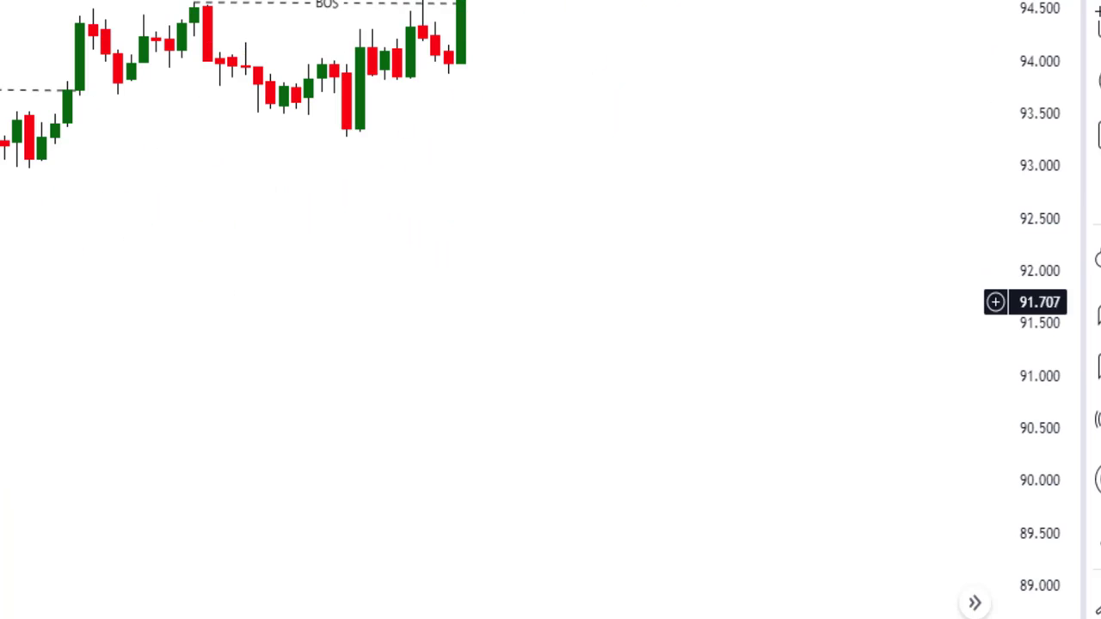
pyautogui.hscroll(-5, 210, 295)
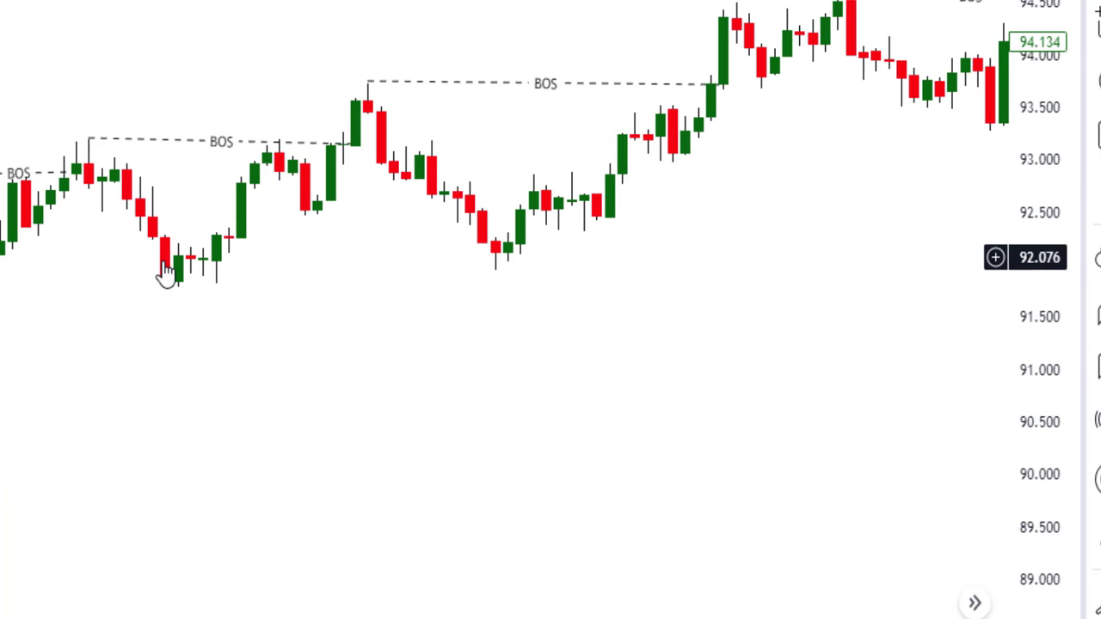
pyautogui.click(323, 142)
pyautogui.click(339, 105)
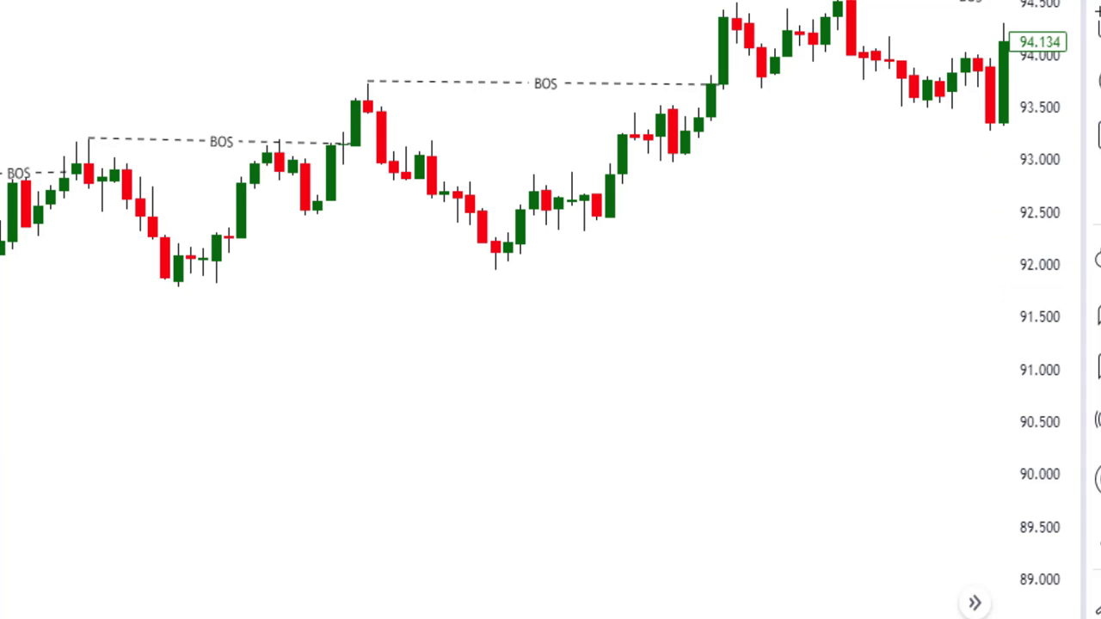
pyautogui.moveTo(164, 232)
pyautogui.mouseDown()
pyautogui.moveTo(217, 293)
pyautogui.moveTo(715, 288)
pyautogui.moveTo(492, 307)
pyautogui.moveTo(610, 281)
pyautogui.mouseUp()
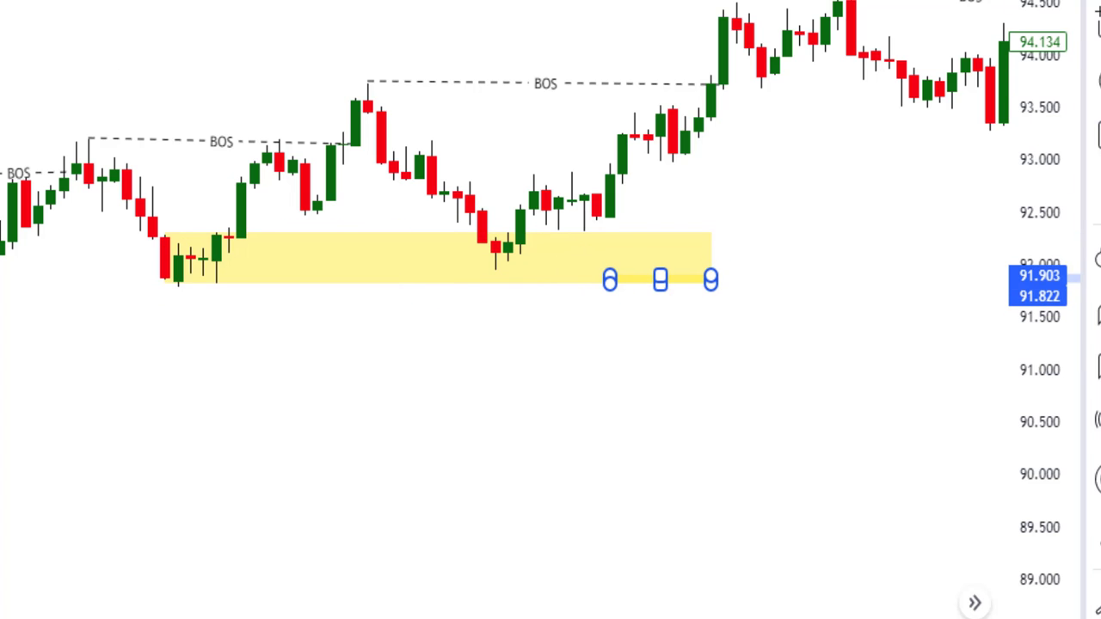
pyautogui.click(246, 25)
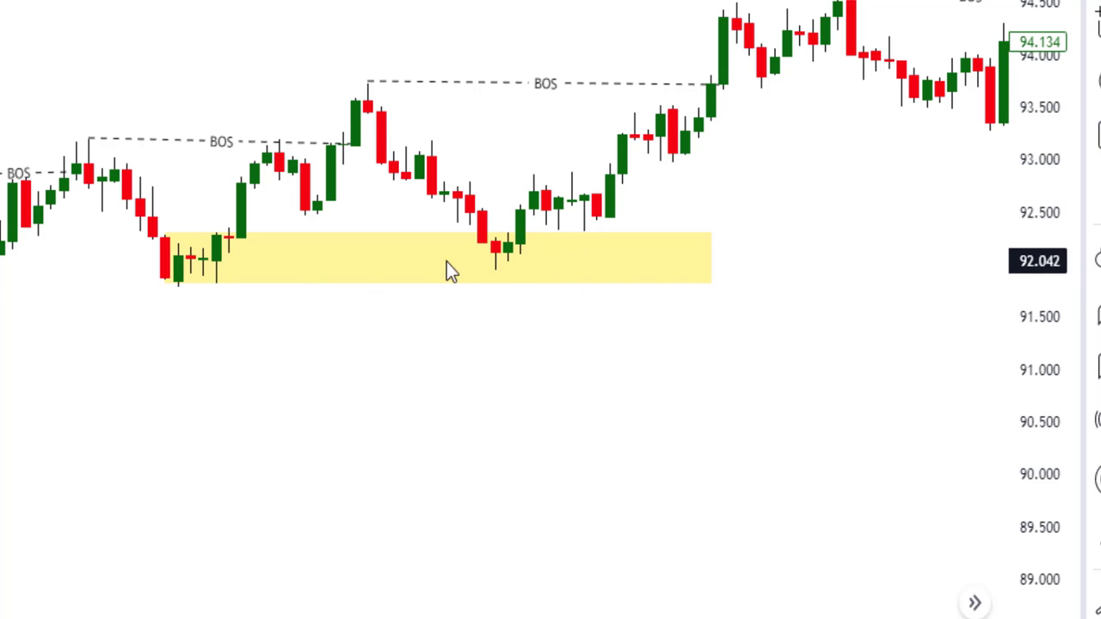
pyautogui.moveTo(1028, 317); pyautogui.dragTo(1029, 107)
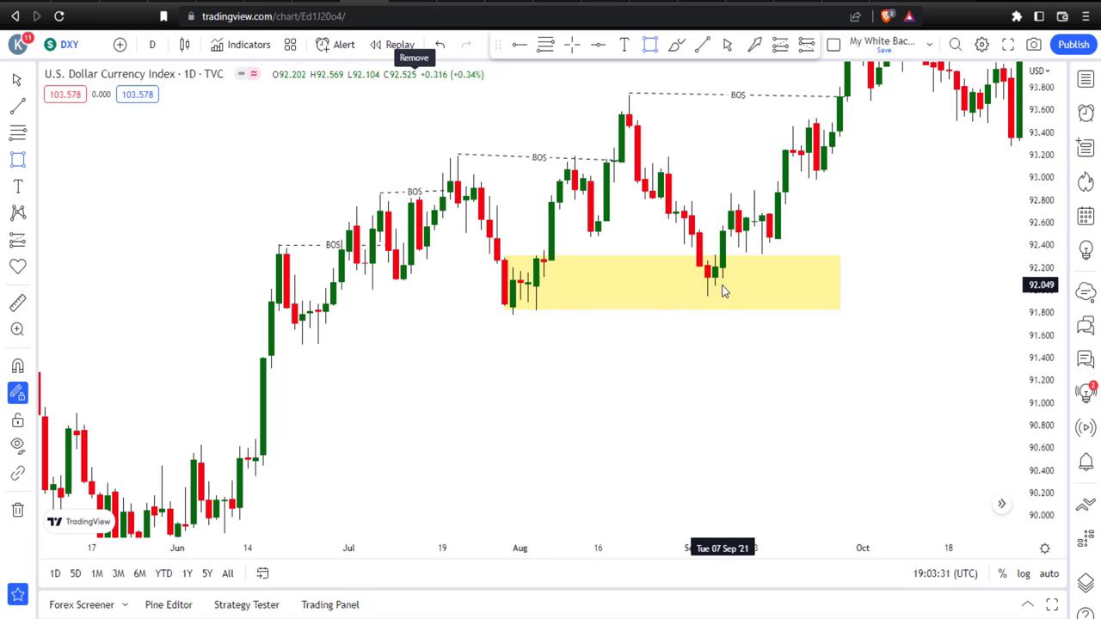
# - Level the late-July BOS line by dragging its right end so it runs flat
pyautogui.click(727, 44)
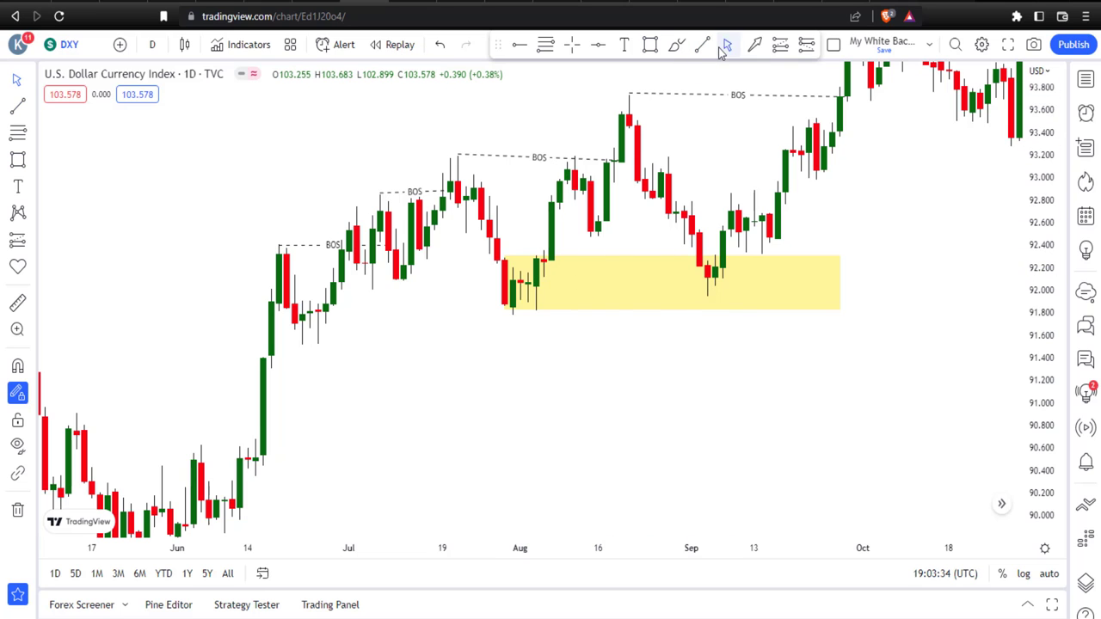
pyautogui.click(621, 161)
pyautogui.moveTo(621, 161); pyautogui.dragTo(629, 158)
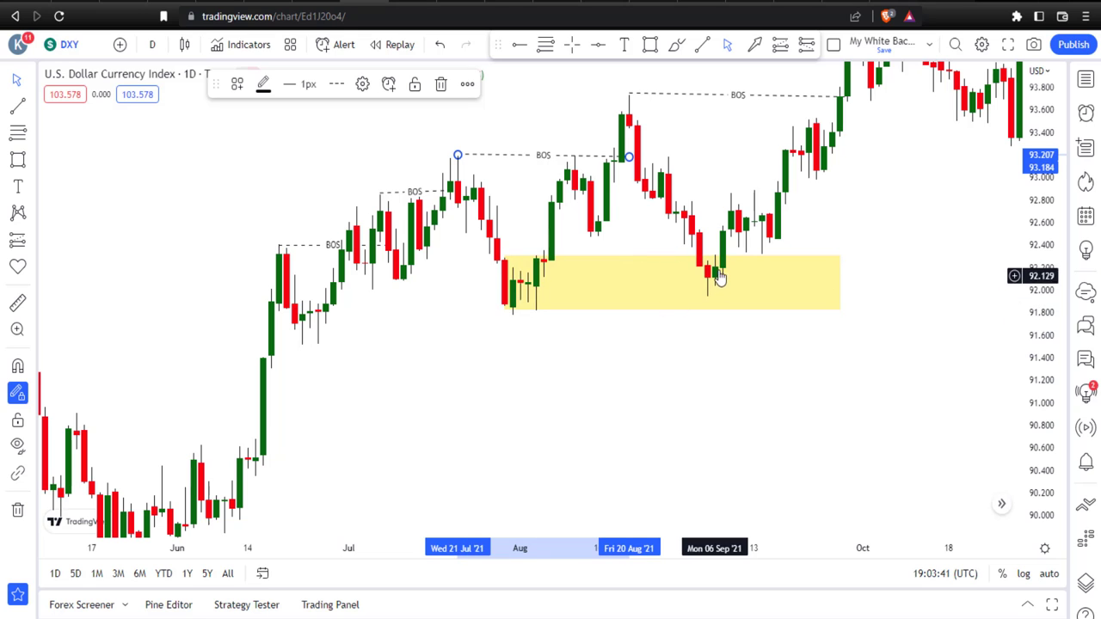
# - Rescale the price axis and zoom out to show the April–December stretch
pyautogui.moveTo(1061, 369)
pyautogui.mouseDown()
pyautogui.moveTo(1044, 250)
pyautogui.moveTo(1060, 353)
pyautogui.mouseUp()
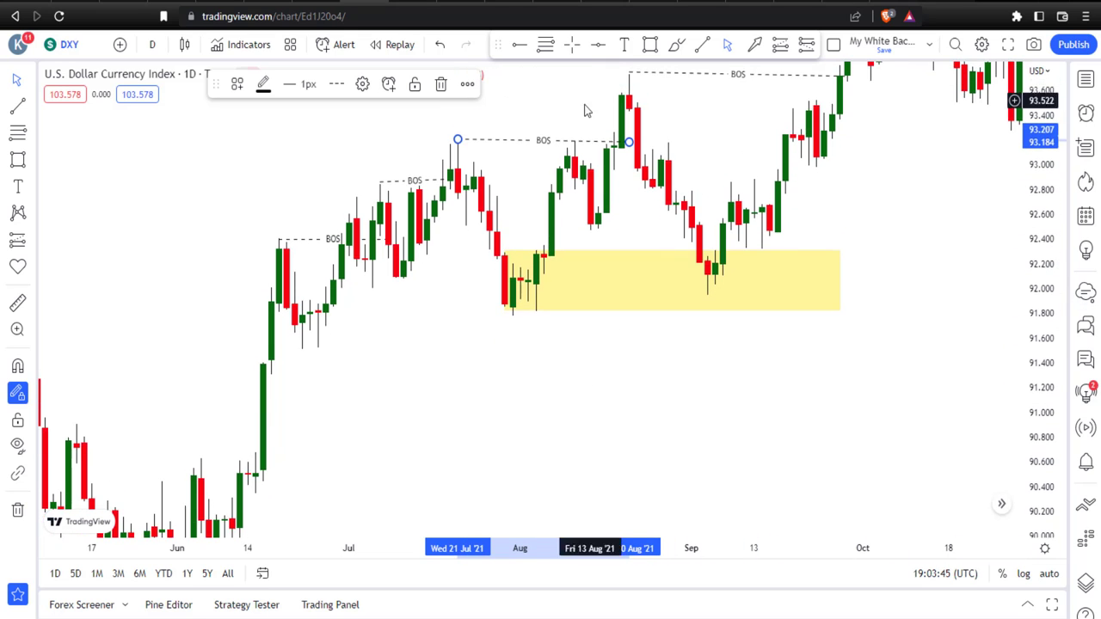
pyautogui.scroll(-3, 720, 155)
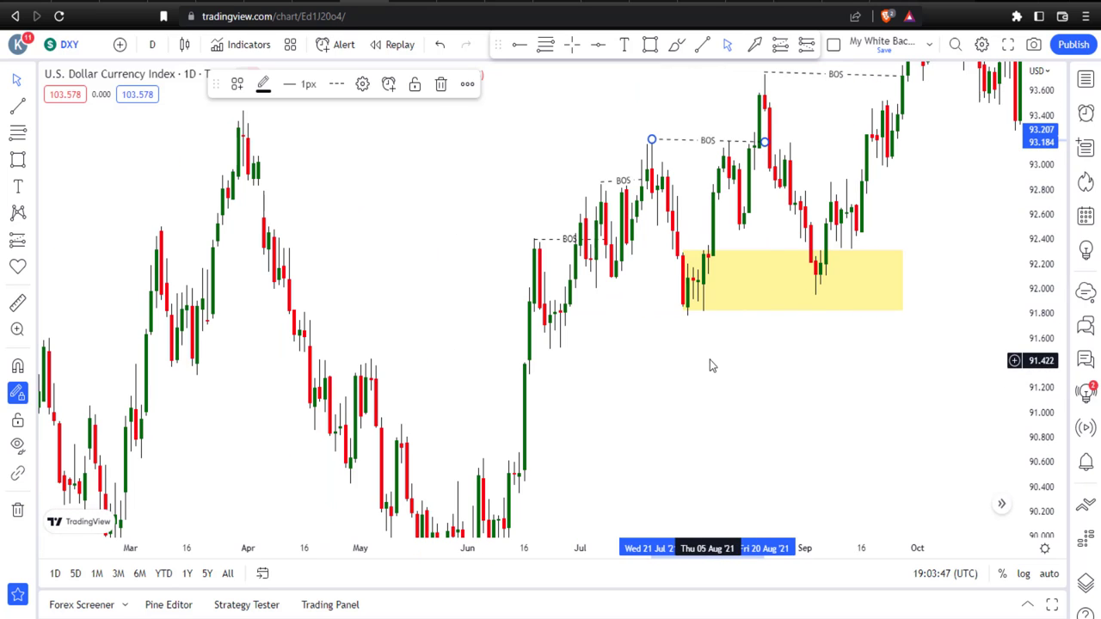
pyautogui.moveTo(710, 367); pyautogui.dragTo(577, 462)
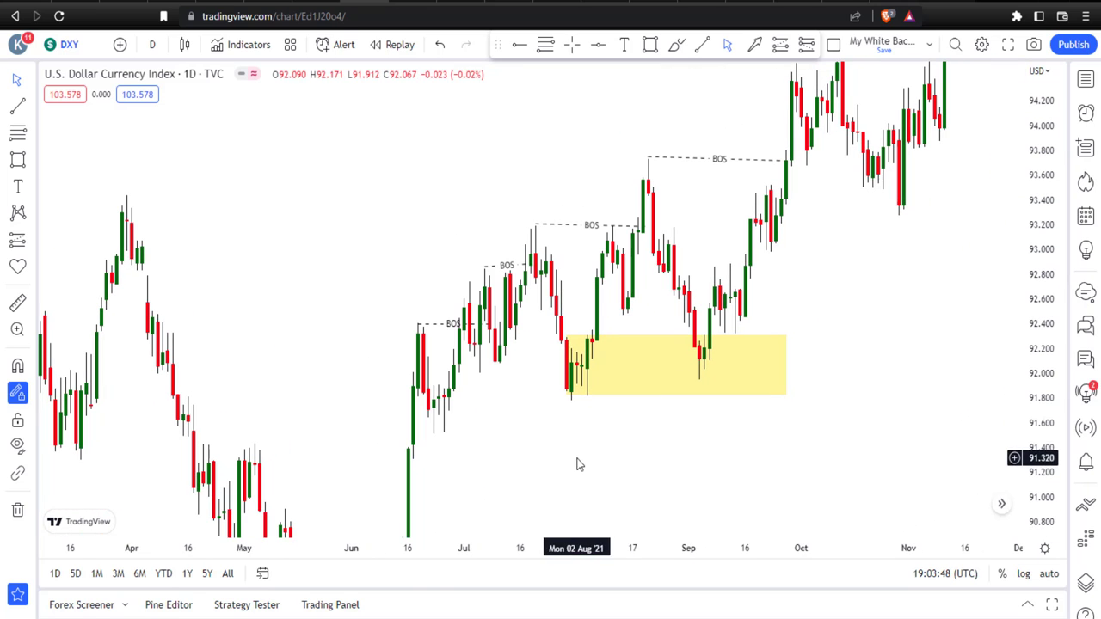
pyautogui.click(780, 45)
pyautogui.click(581, 368)
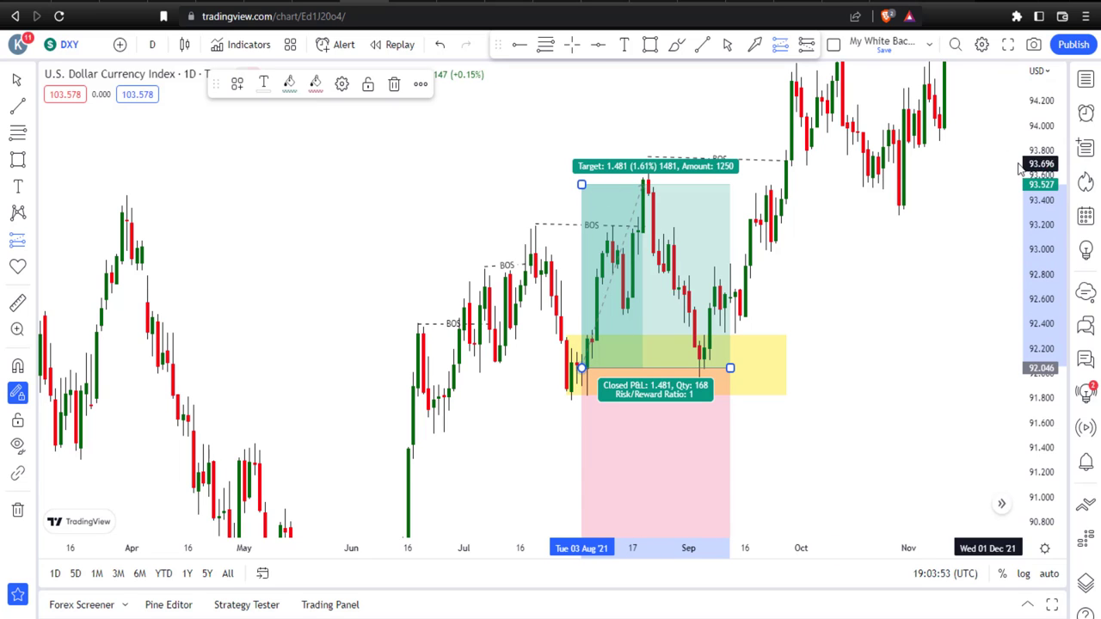
pyautogui.moveTo(1044, 129); pyautogui.dragTo(1041, 118)
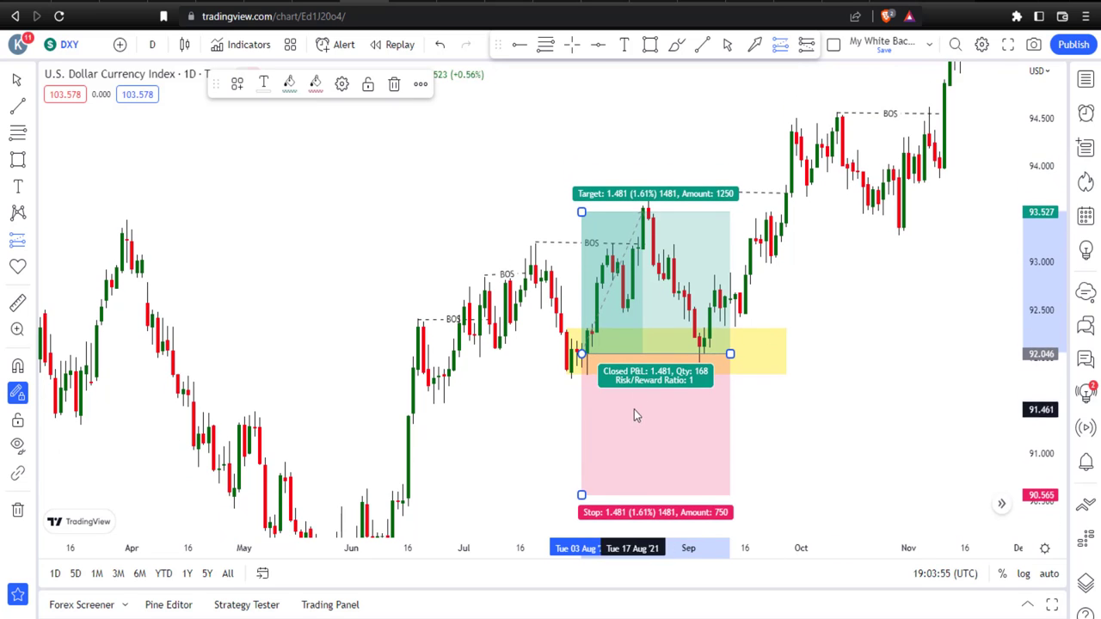
pyautogui.click(727, 45)
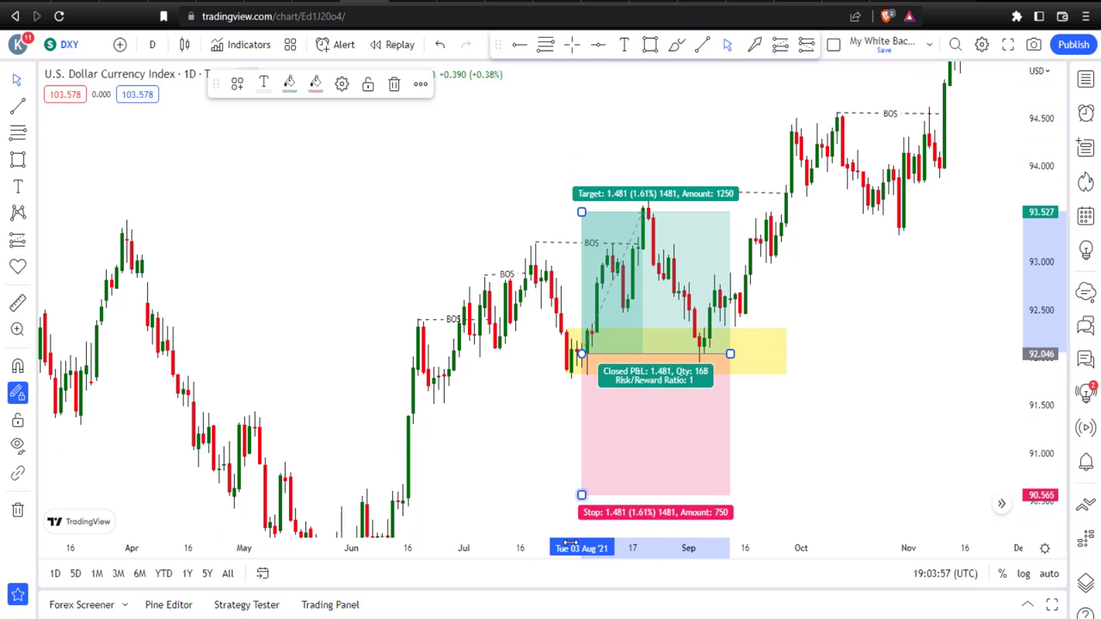
pyautogui.moveTo(582, 494); pyautogui.dragTo(581, 392)
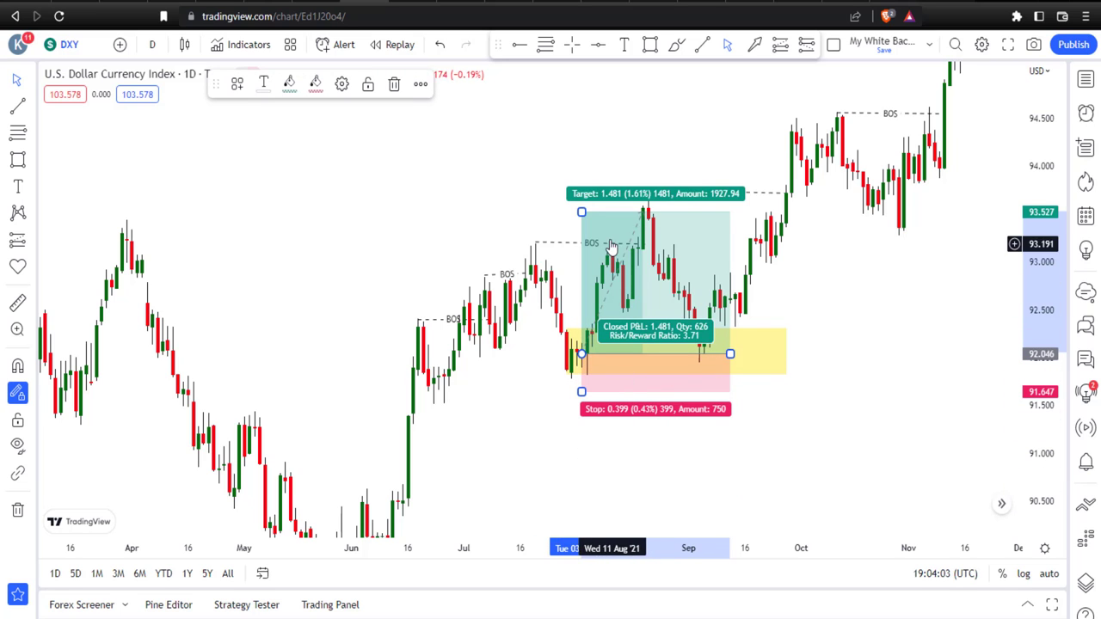
pyautogui.moveTo(581, 211); pyautogui.dragTo(581, 174)
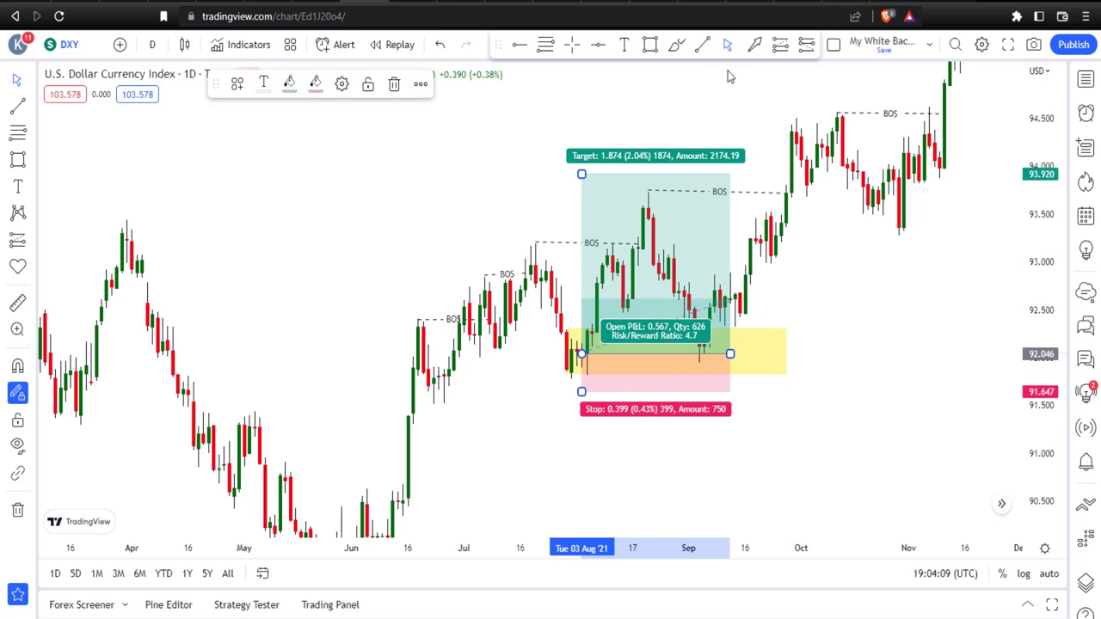
pyautogui.press('Delete')
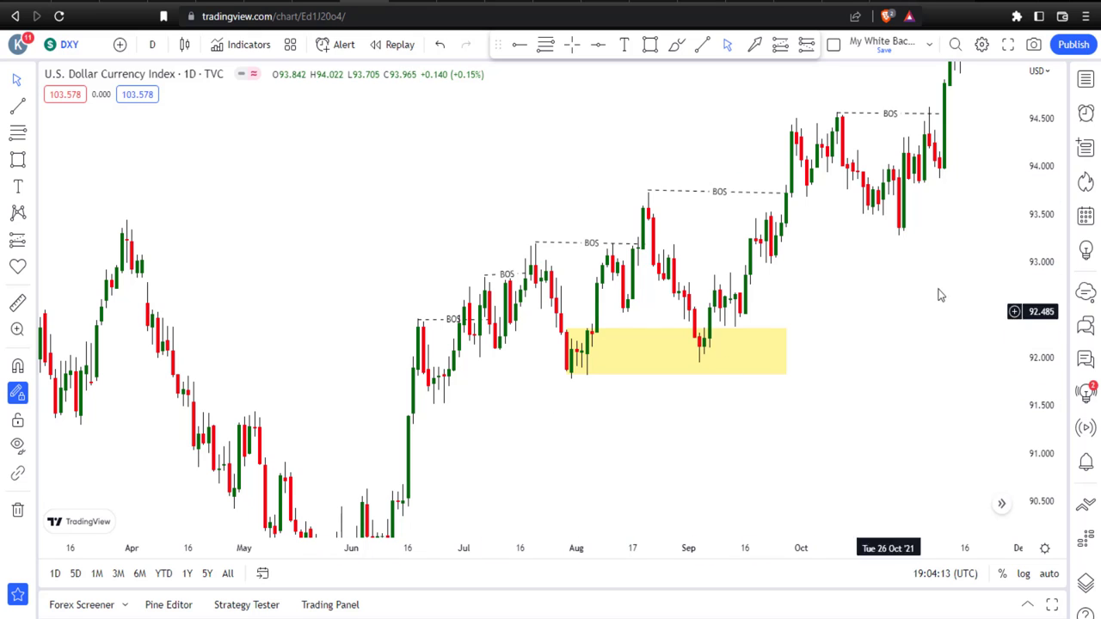
# - Compress the price scale to 89–96 and scroll back toward the late-2020 candles
pyautogui.moveTo(1054, 196); pyautogui.dragTo(1052, 359)
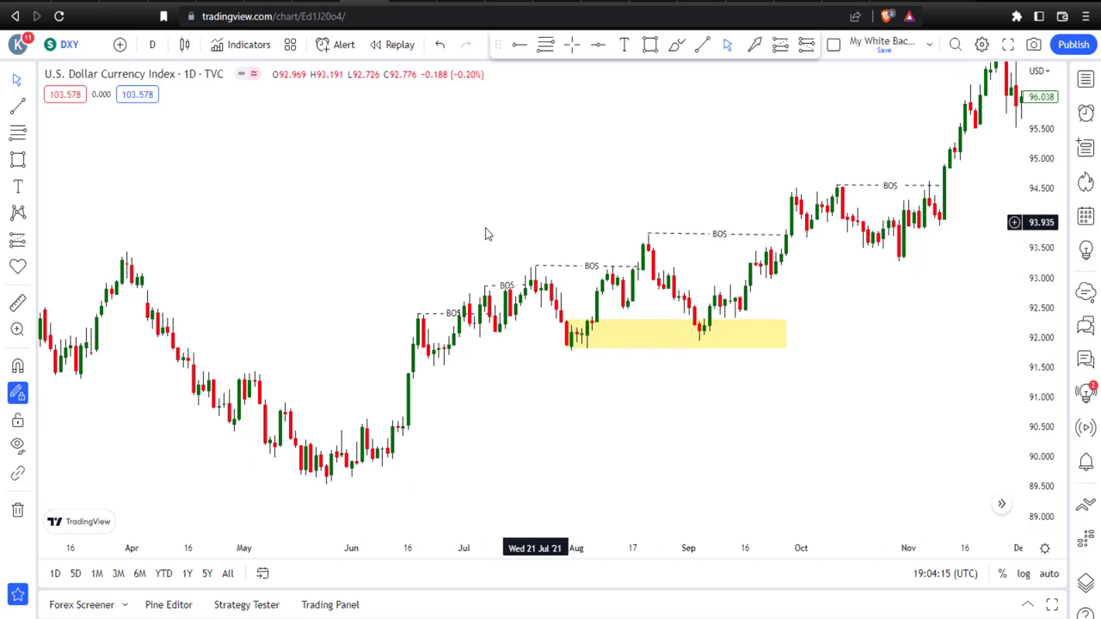
pyautogui.moveTo(452, 257); pyautogui.dragTo(468, 253)
pyautogui.hscroll(-15, 468, 253)
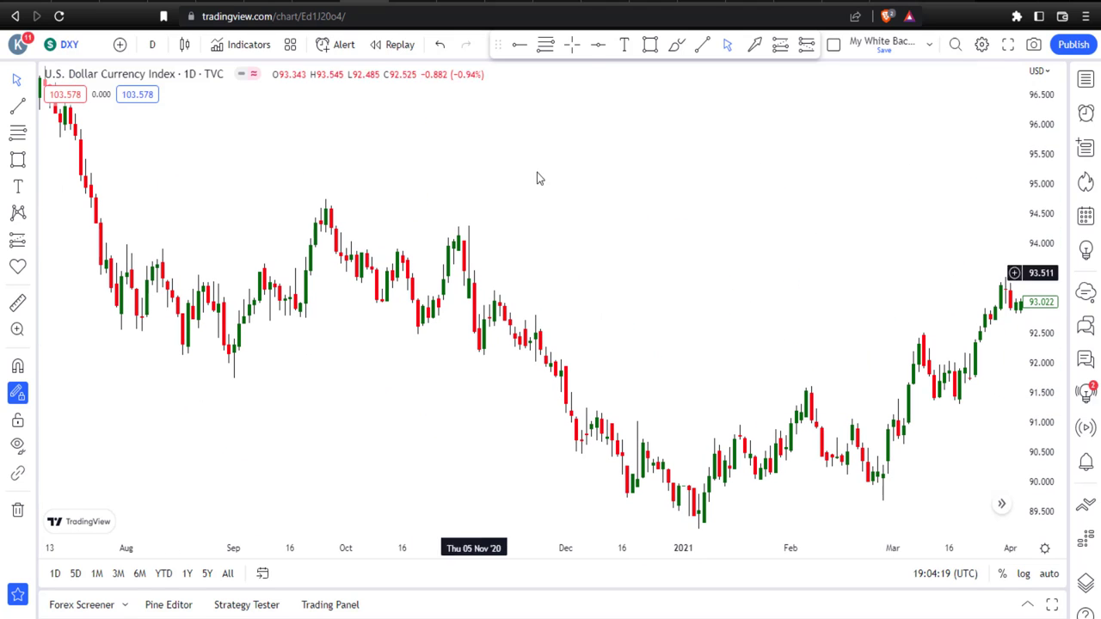
# - Draw a dashed line at about 92.5 from the late-October low, then pan to earlier months
pyautogui.click(702, 47)
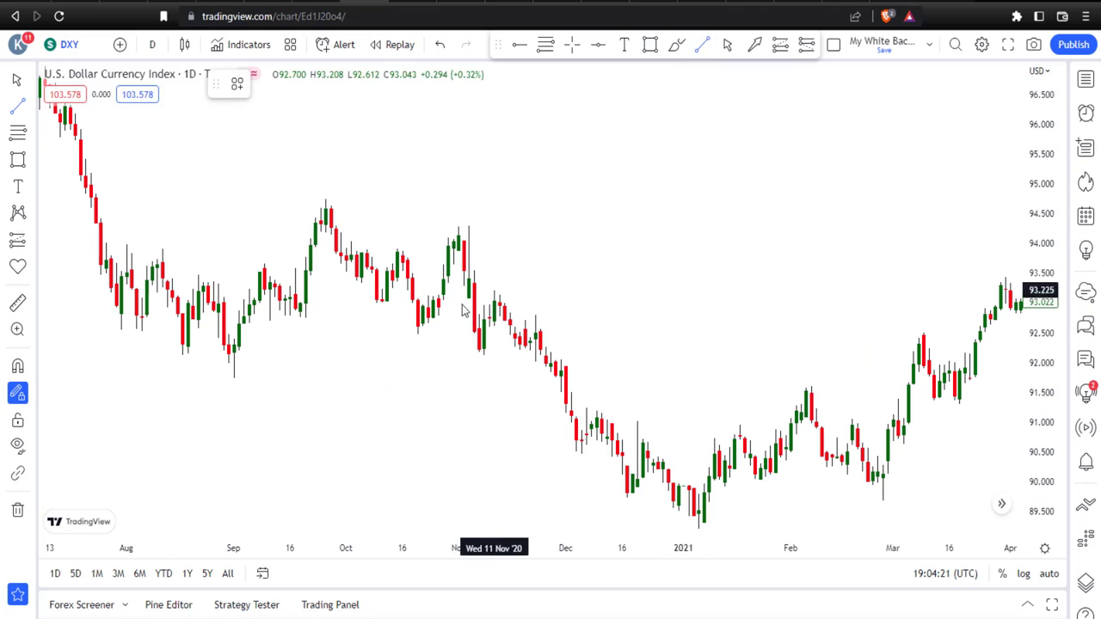
pyautogui.click(417, 334)
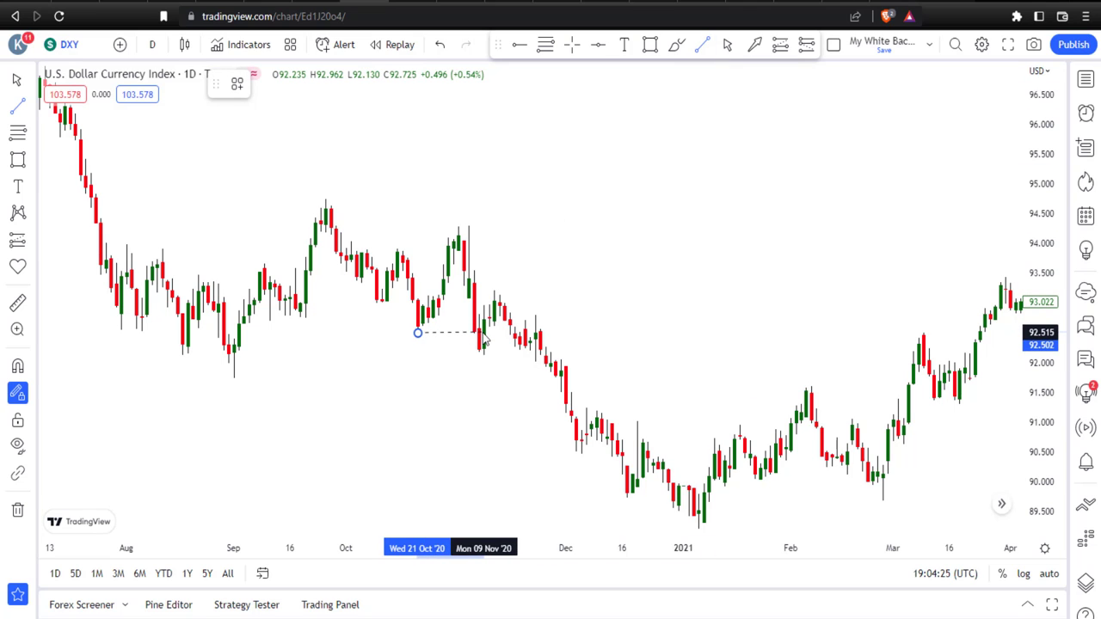
pyautogui.click(485, 338)
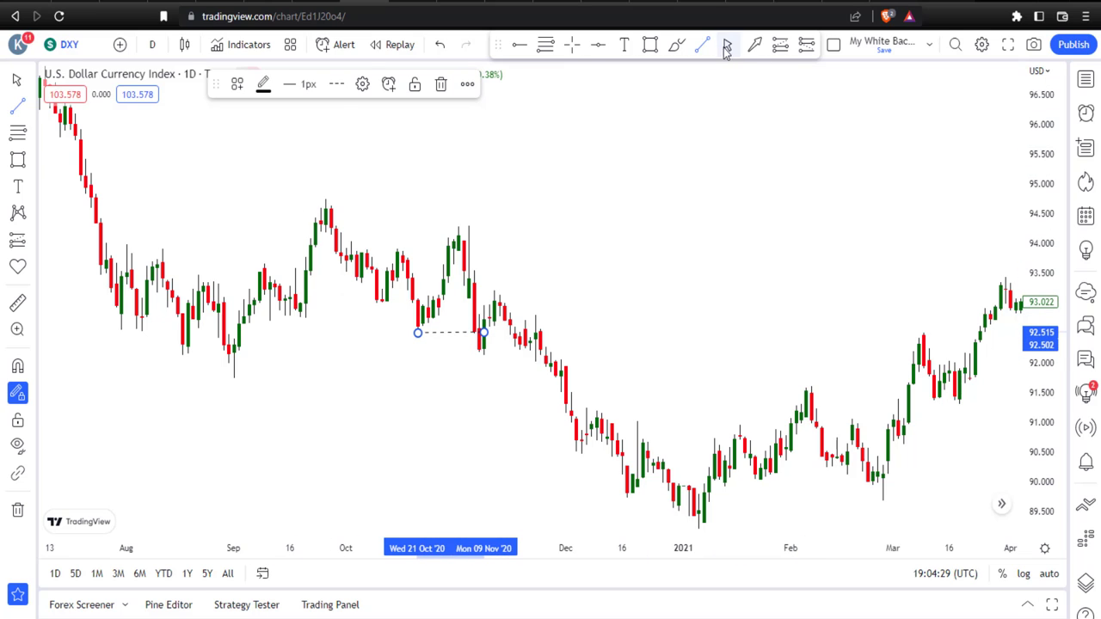
pyautogui.click(229, 278)
pyautogui.moveTo(229, 278); pyautogui.dragTo(603, 149)
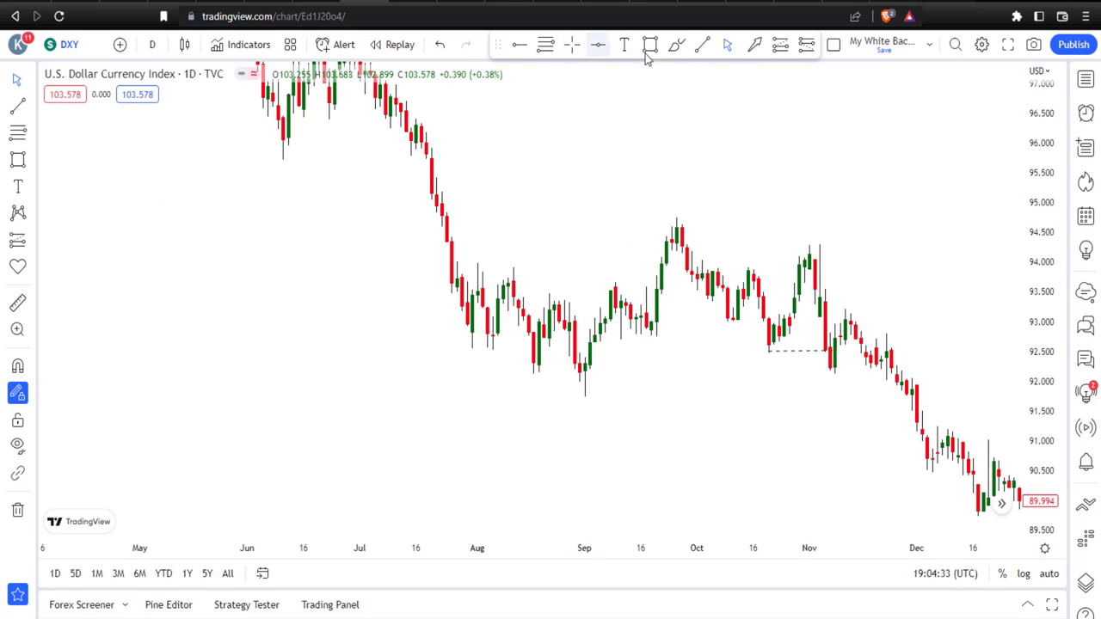
# - Draw dashed lines at about 93.9, 92.6 and 92.1 across the Aug–Sep 2020 range
pyautogui.click(707, 46)
pyautogui.click(477, 265)
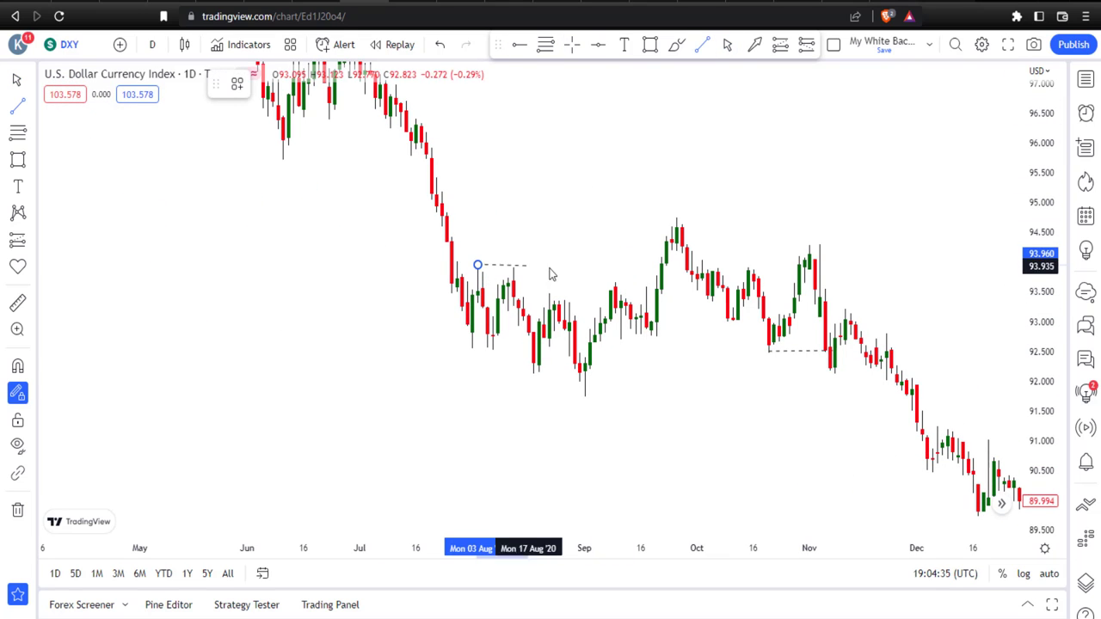
pyautogui.click(669, 273)
pyautogui.click(472, 348)
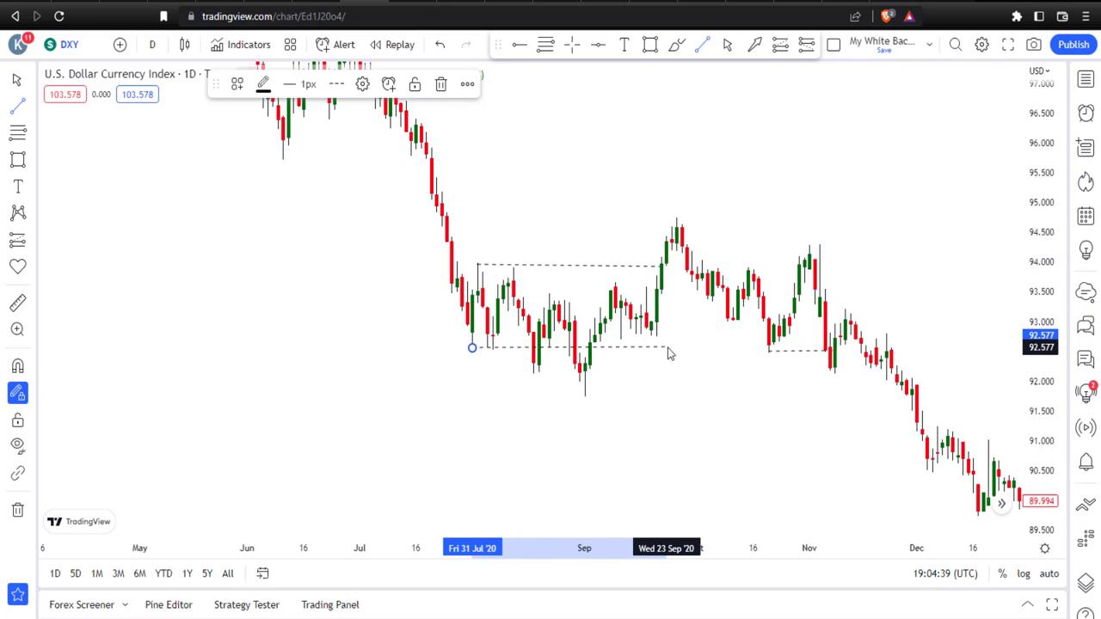
pyautogui.click(718, 348)
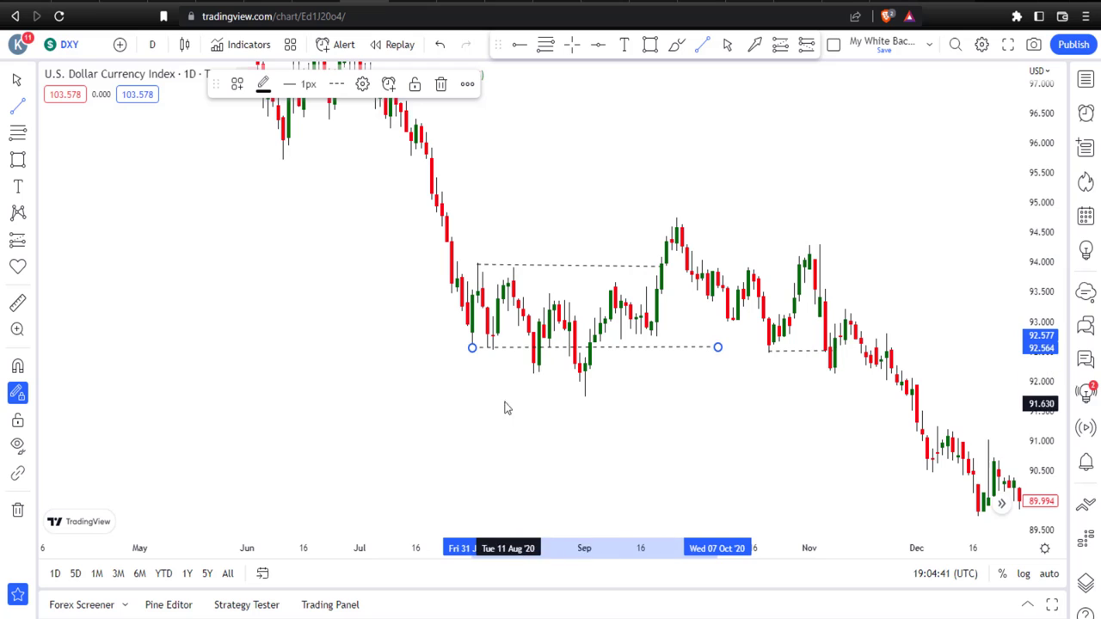
pyautogui.click(462, 379)
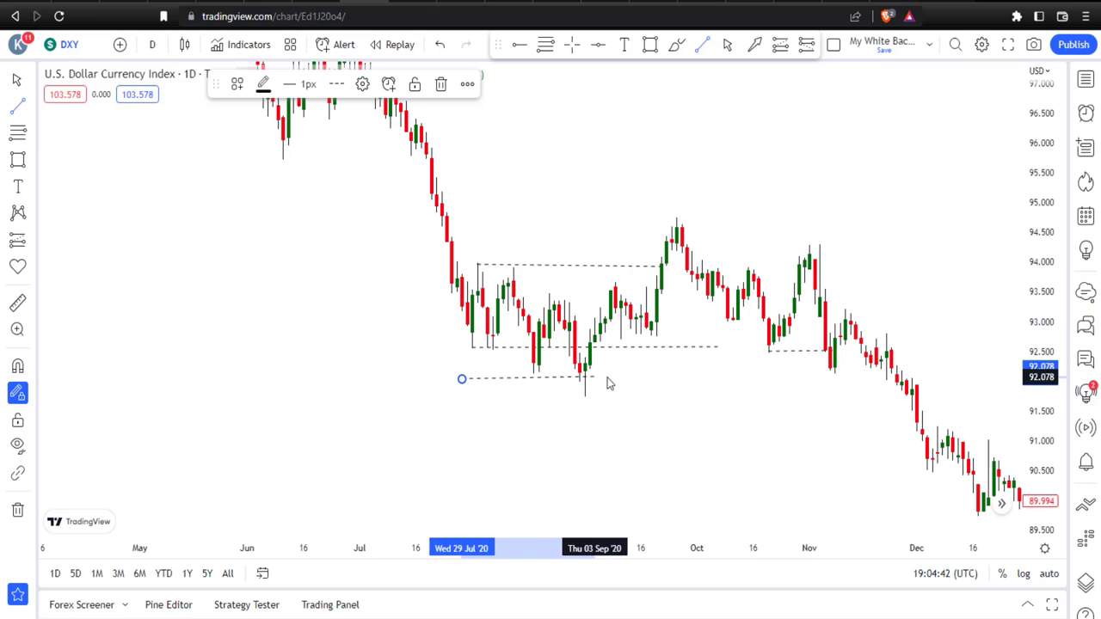
pyautogui.click(778, 375)
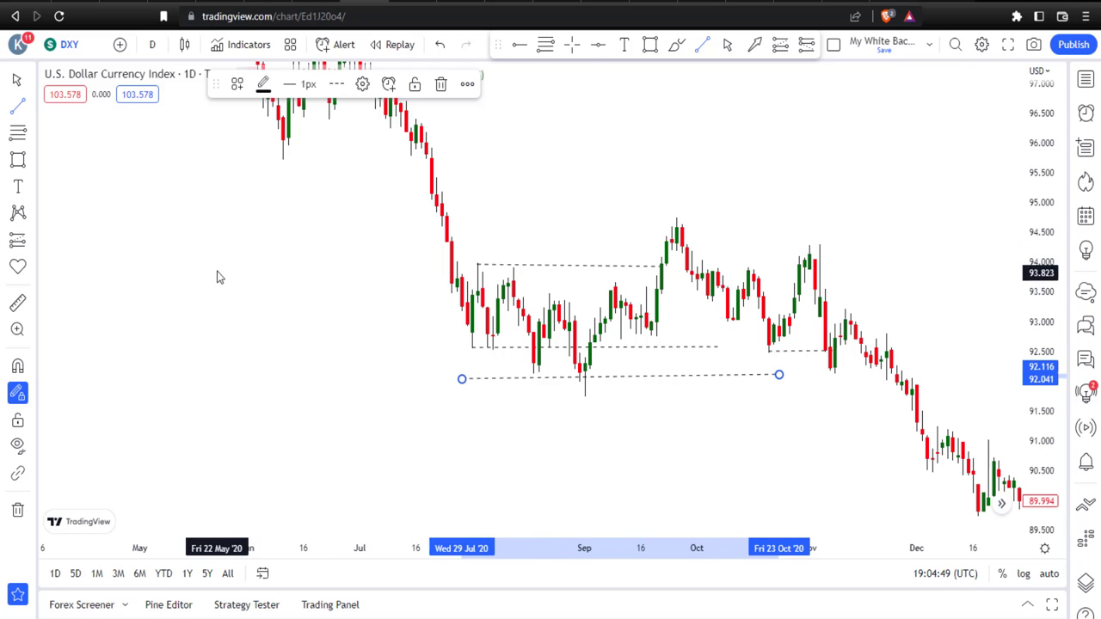
# - Draw the upper and lower dashed boundary lines of the range sketch
pyautogui.click(196, 241)
pyautogui.click(385, 238)
pyautogui.click(201, 319)
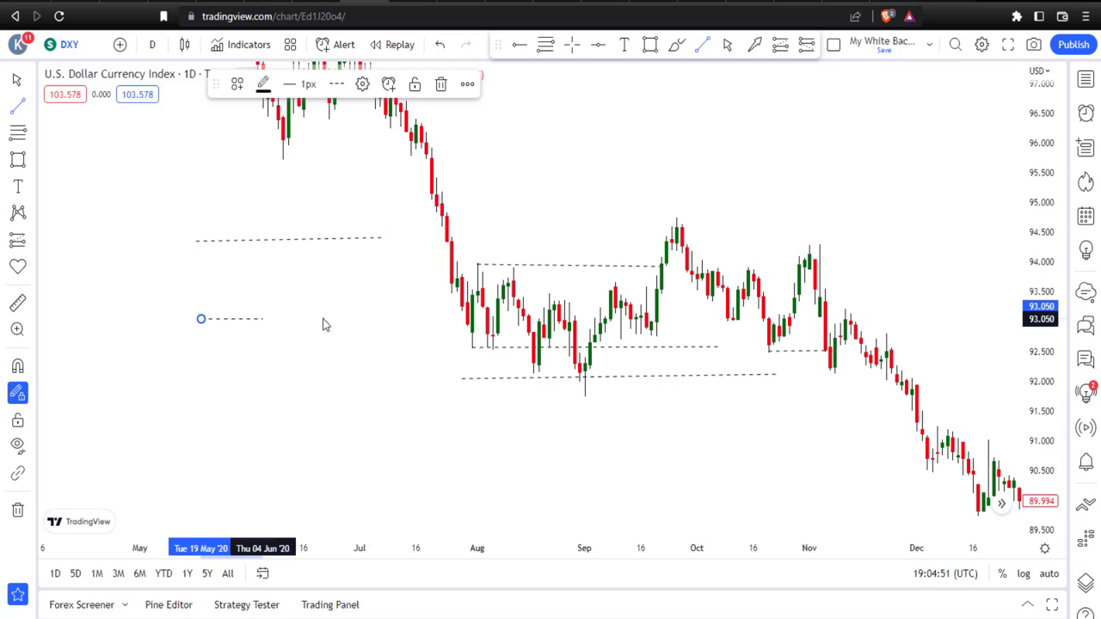
pyautogui.click(380, 314)
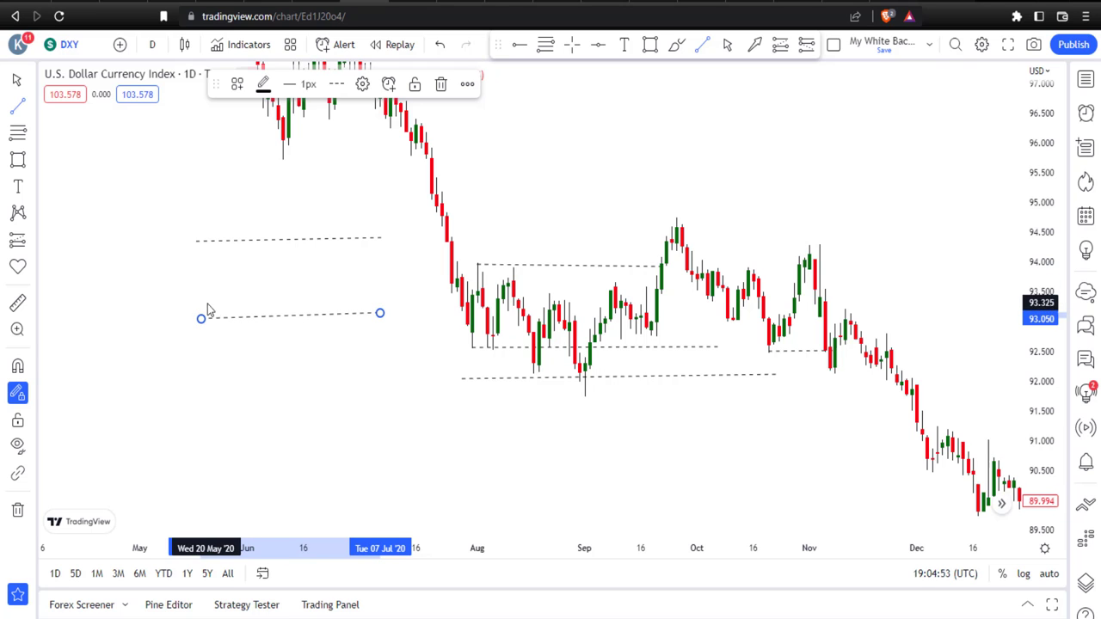
# - Sketch a zigzag bouncing three times between the two boundary lines
pyautogui.click(207, 314)
pyautogui.click(238, 238)
pyautogui.click(278, 321)
pyautogui.click(309, 241)
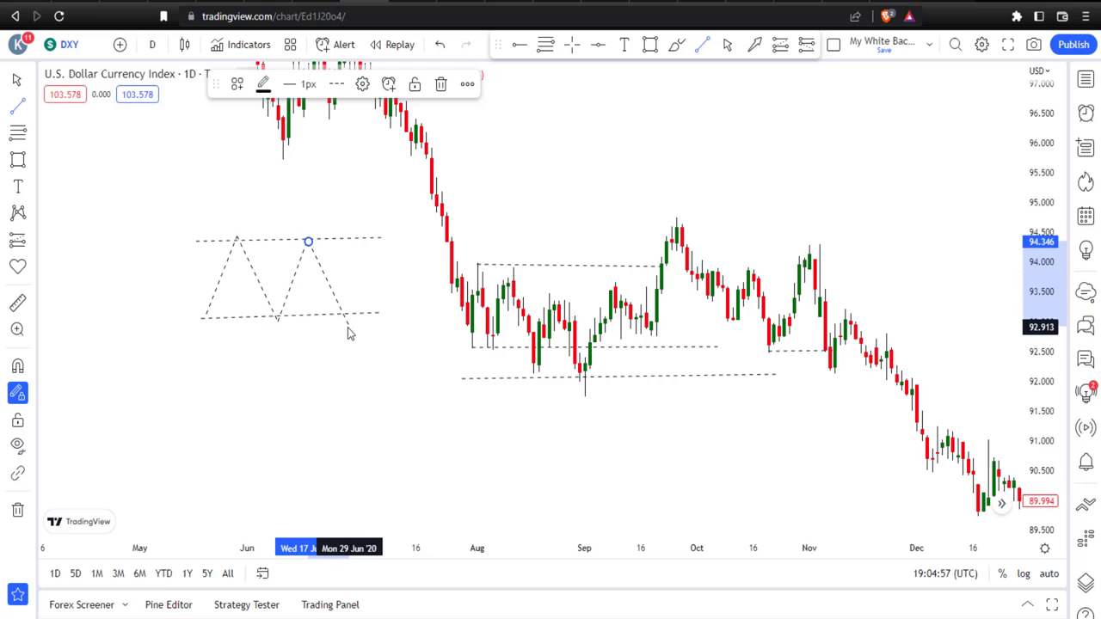
pyautogui.click(349, 321)
pyautogui.click(381, 238)
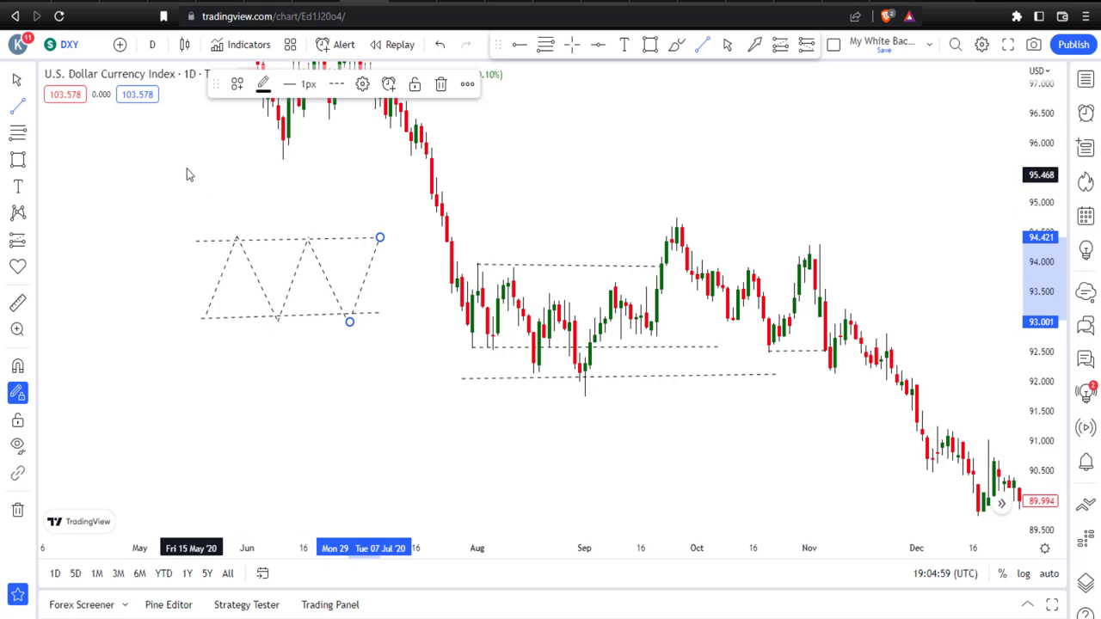
# - Add a leg dropping in from the upper left, crossing the range and breaking out below
pyautogui.click(114, 117)
pyautogui.click(207, 311)
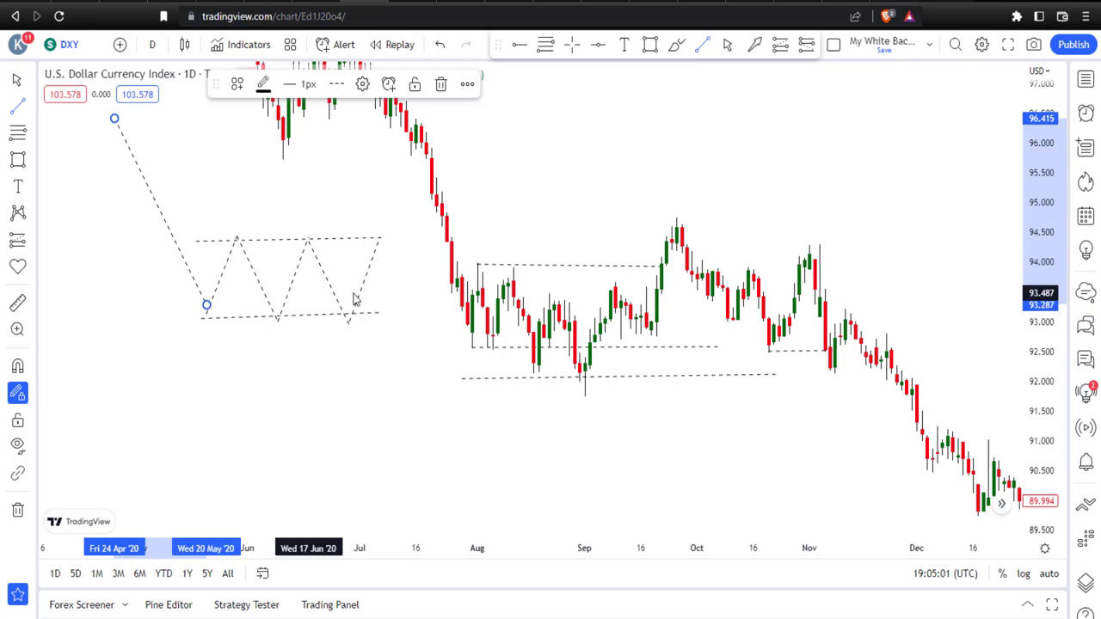
pyautogui.click(380, 240)
pyautogui.click(442, 420)
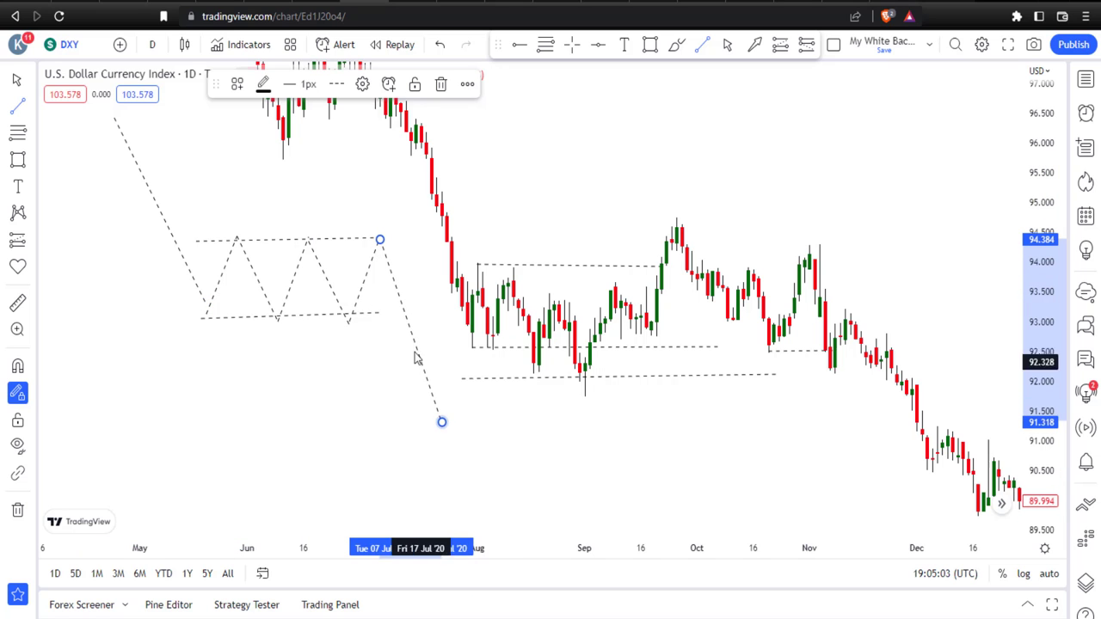
pyautogui.click(457, 131)
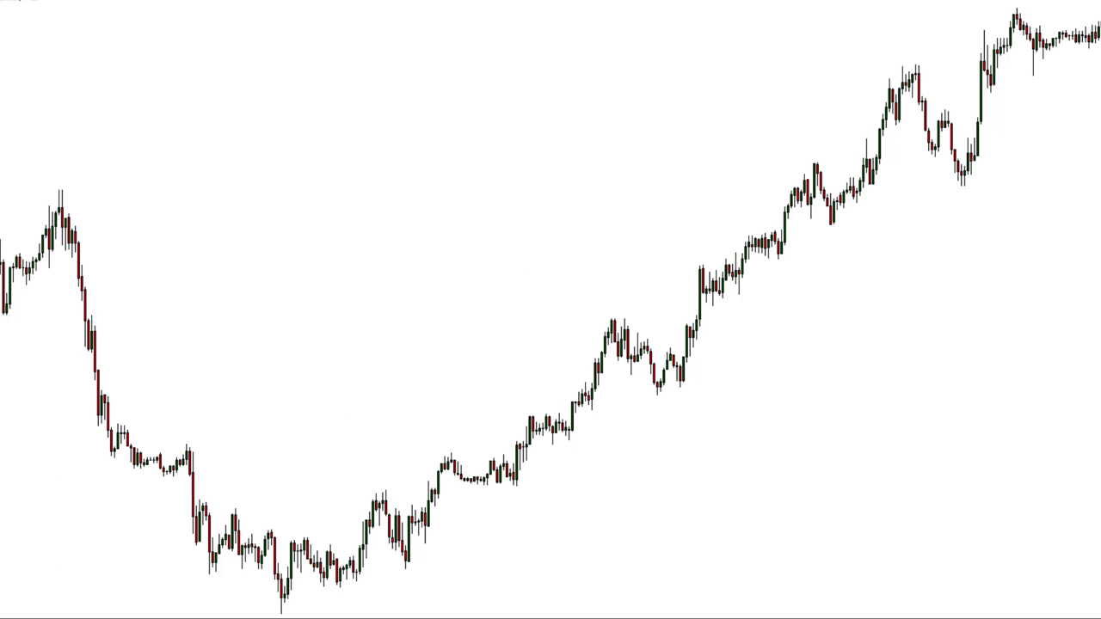
# - Draw a level dashed line at the broken swing high and an orange rectangle over the retest
pyautogui.moveTo(610, 324); pyautogui.dragTo(755, 319)
pyautogui.moveTo(605, 326); pyautogui.dragTo(608, 319)
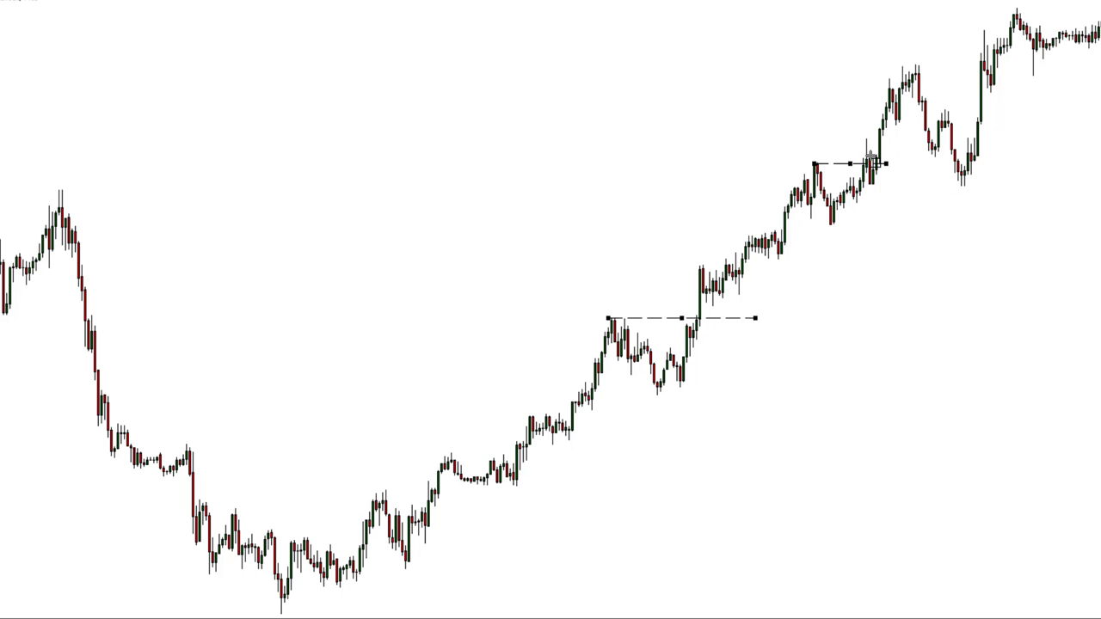
pyautogui.moveTo(877, 183); pyautogui.dragTo(1041, 185)
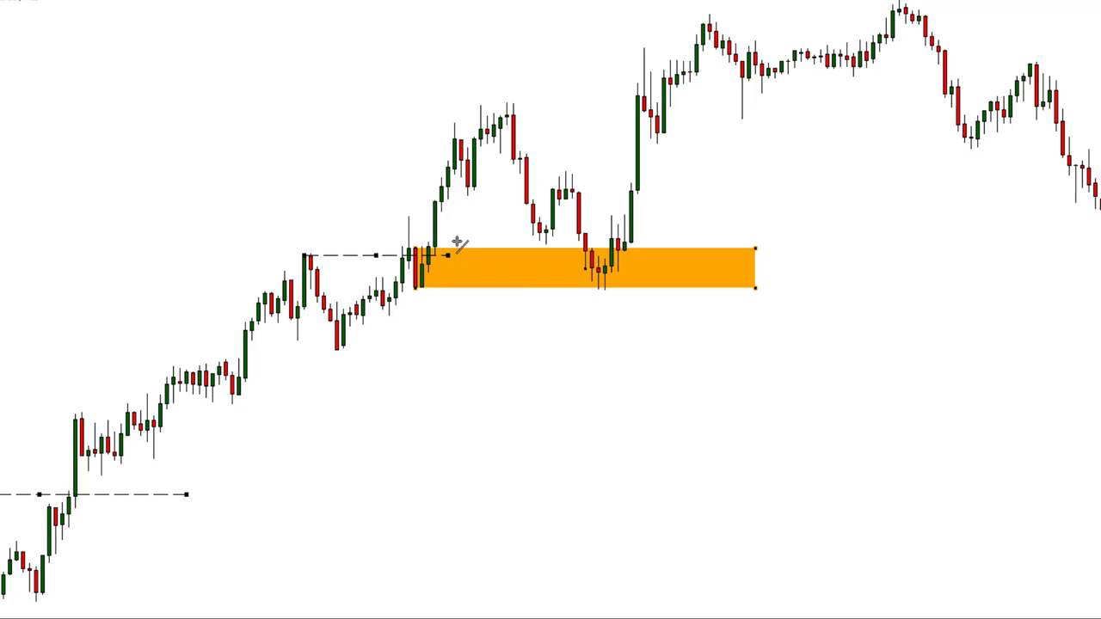
# - Add dashed lines above the orange zone and at the pullback high, then view TradingView's BOS drawings
pyautogui.moveTo(430, 244); pyautogui.dragTo(679, 246)
pyautogui.moveTo(454, 213); pyautogui.dragTo(698, 208)
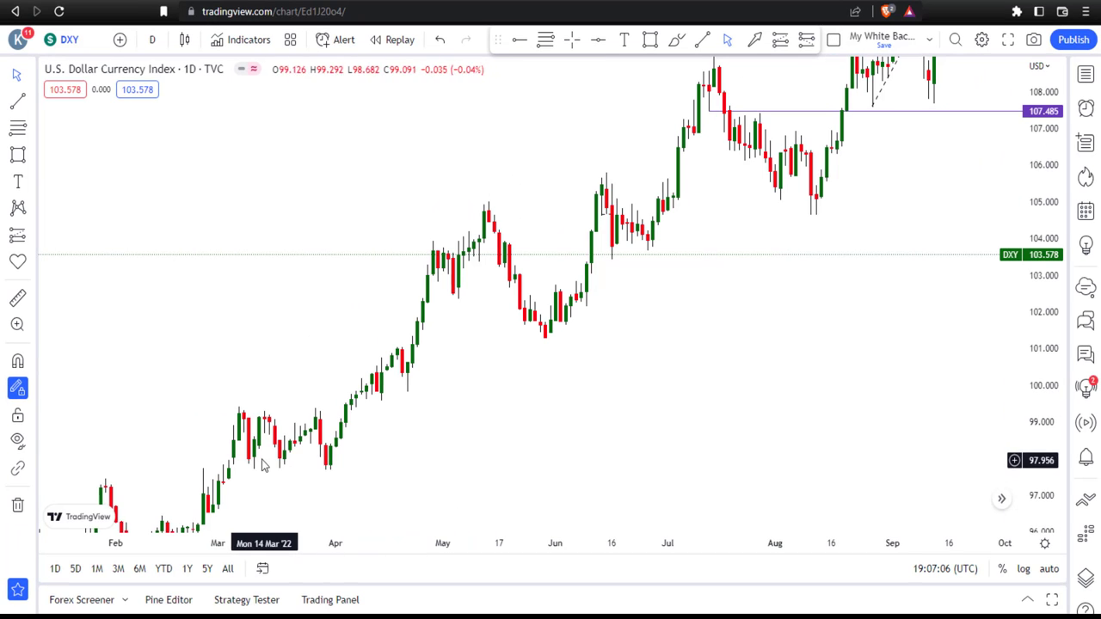
pyautogui.moveTo(265, 466)
pyautogui.mouseDown()
pyautogui.moveTo(266, 307)
pyautogui.moveTo(359, 442)
pyautogui.moveTo(502, 442)
pyautogui.mouseUp()
pyautogui.moveTo(278, 307)
pyautogui.mouseDown()
pyautogui.moveTo(562, 88)
pyautogui.moveTo(657, 356)
pyautogui.moveTo(1000, 290)
pyautogui.moveTo(1056, 79)
pyautogui.moveTo(1050, 123)
pyautogui.mouseUp()
# - Drag the MARKET STRUCTURE text list above the red lines, then pan back to the BOS drawings
pyautogui.moveTo(1063, 228); pyautogui.dragTo(1063, 245)
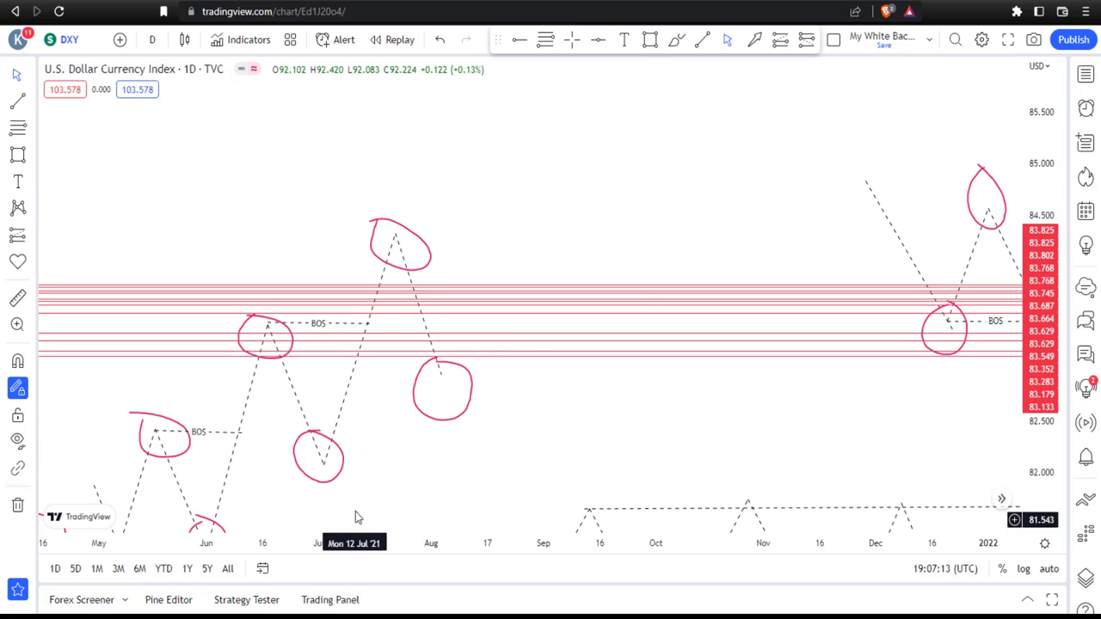
pyautogui.moveTo(356, 524); pyautogui.dragTo(834, 249)
pyautogui.moveTo(459, 329); pyautogui.dragTo(725, 397)
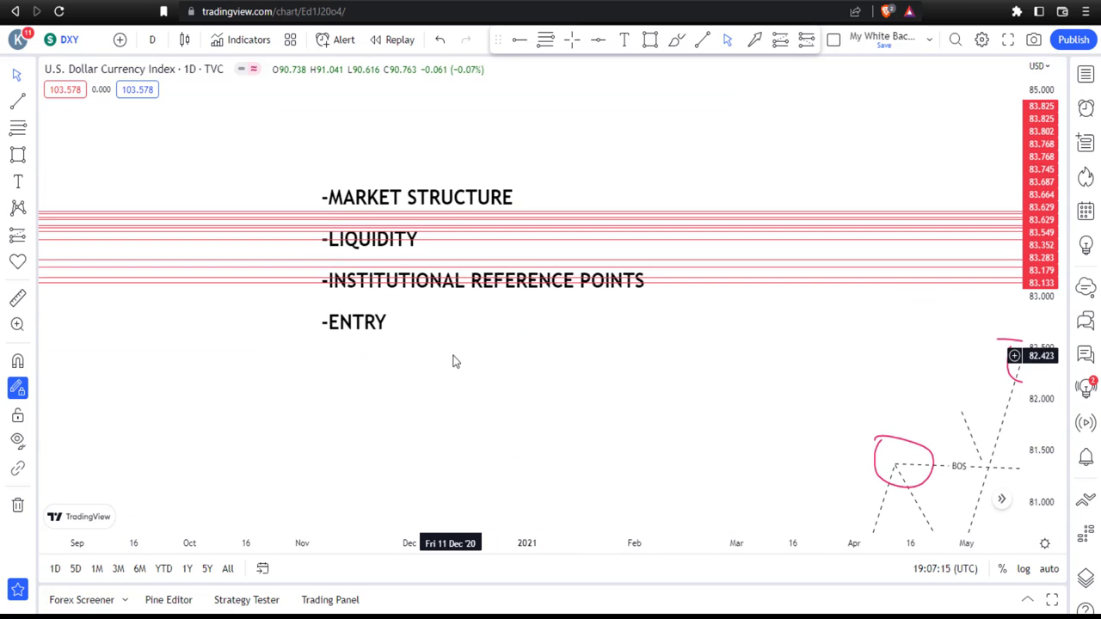
pyautogui.click(441, 284)
pyautogui.moveTo(441, 284); pyautogui.dragTo(544, 143)
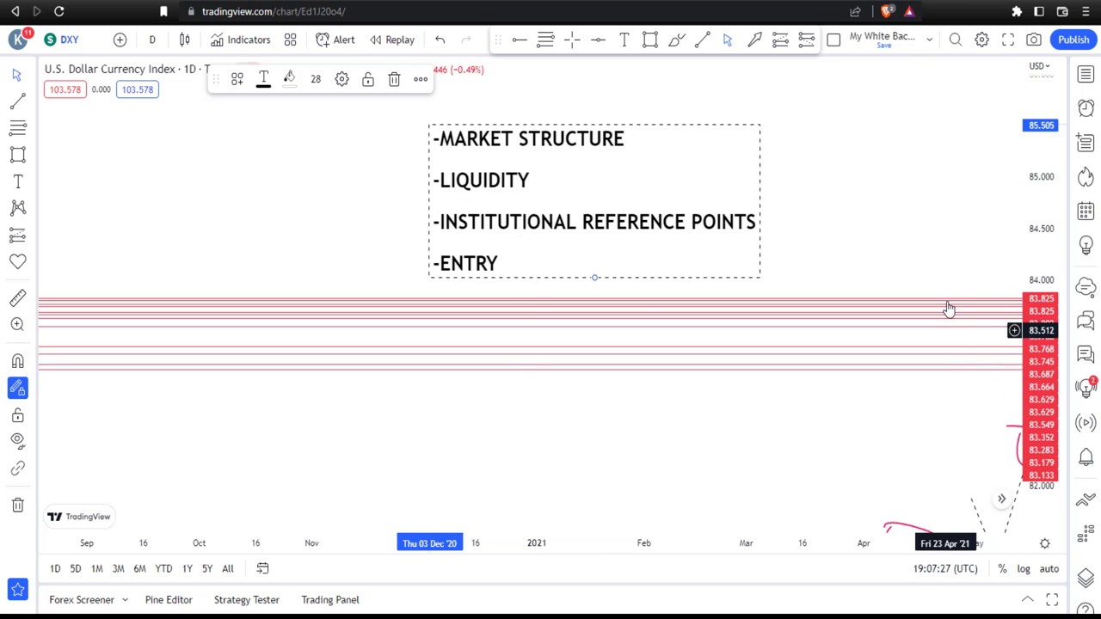
pyautogui.moveTo(946, 332); pyautogui.dragTo(683, 263)
pyautogui.moveTo(835, 395); pyautogui.dragTo(694, 408)
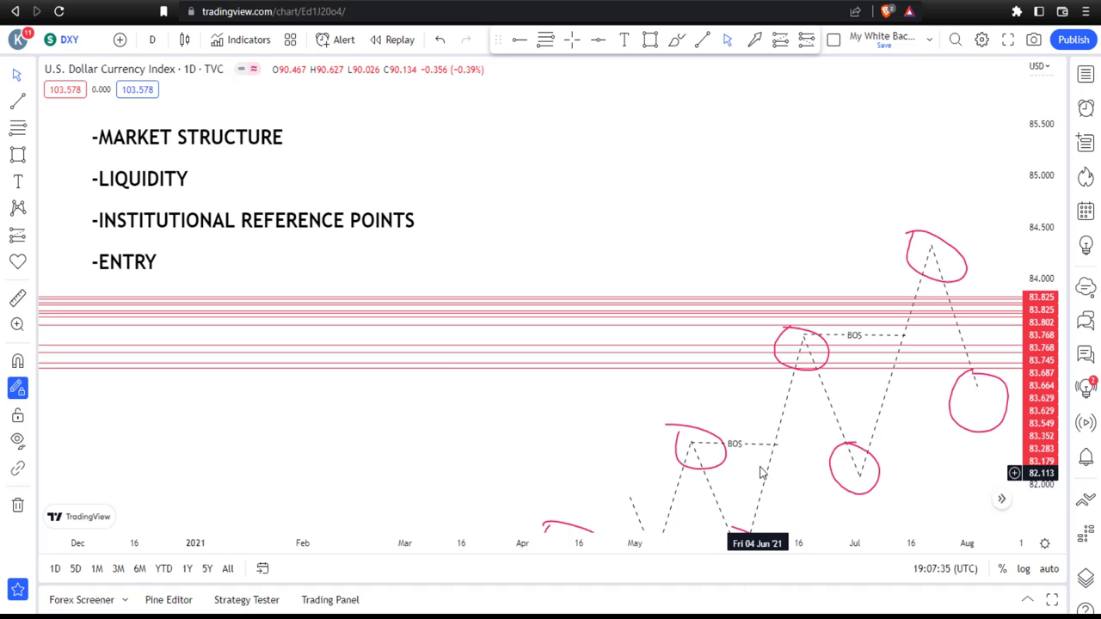
# - Pan to the zigzag range sketch and drag its diagonal dashed breakout line lower
pyautogui.moveTo(433, 165); pyautogui.dragTo(528, 511)
pyautogui.moveTo(408, 381); pyautogui.dragTo(575, 430)
pyautogui.moveTo(502, 274); pyautogui.dragTo(501, 371)
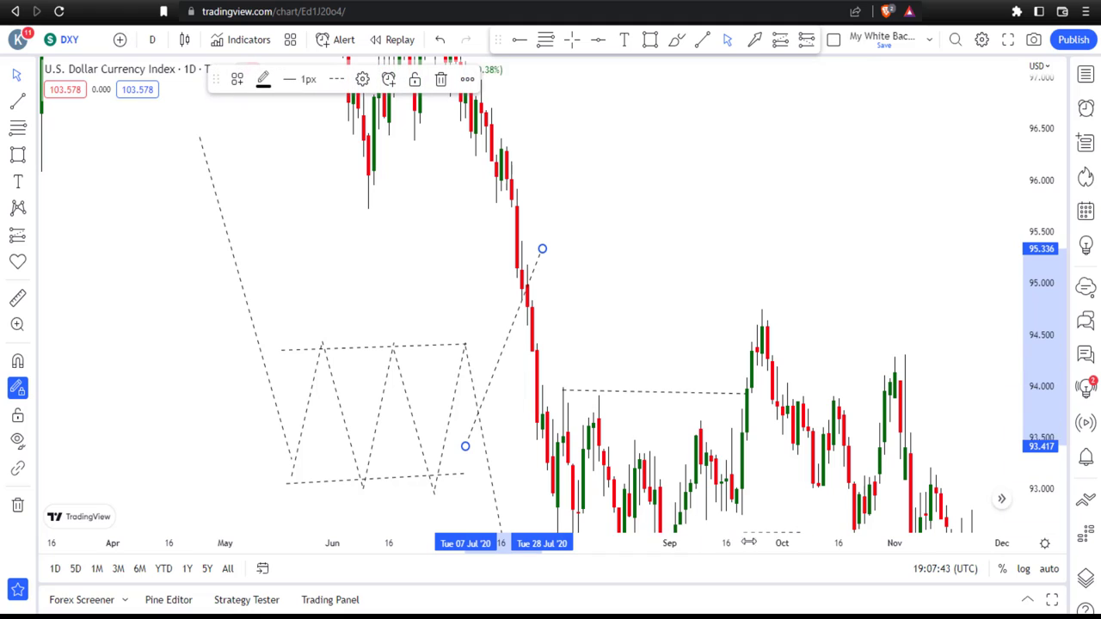